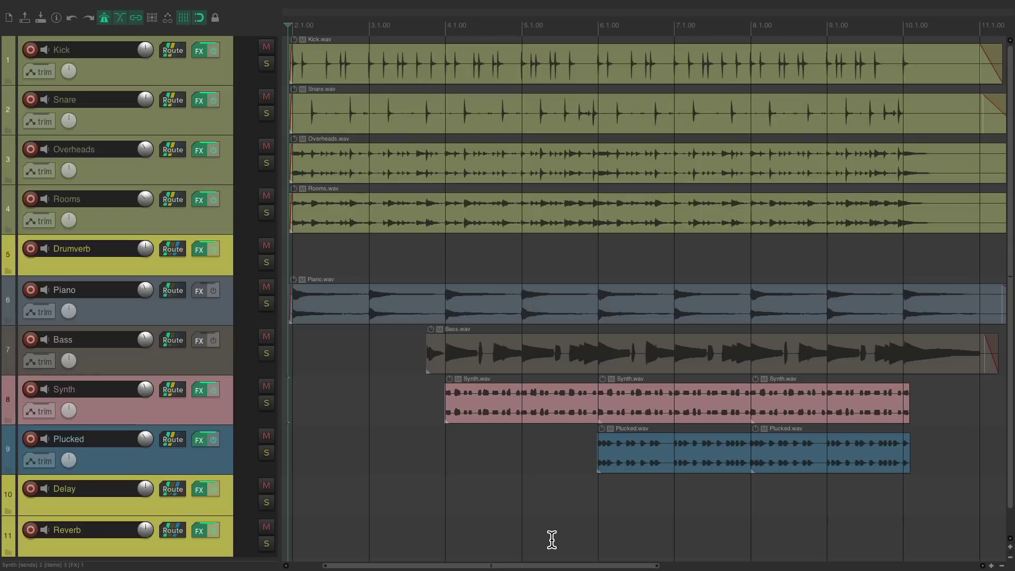
- Play the project through to hear the mix, then stop playback
{"action": "key", "text": "space"}
- Open the Mixer to see Kick, Snare, Overheads and Rooms sending to the ReaVerb Drumverb bus
{"action": "key", "text": "super+m"}
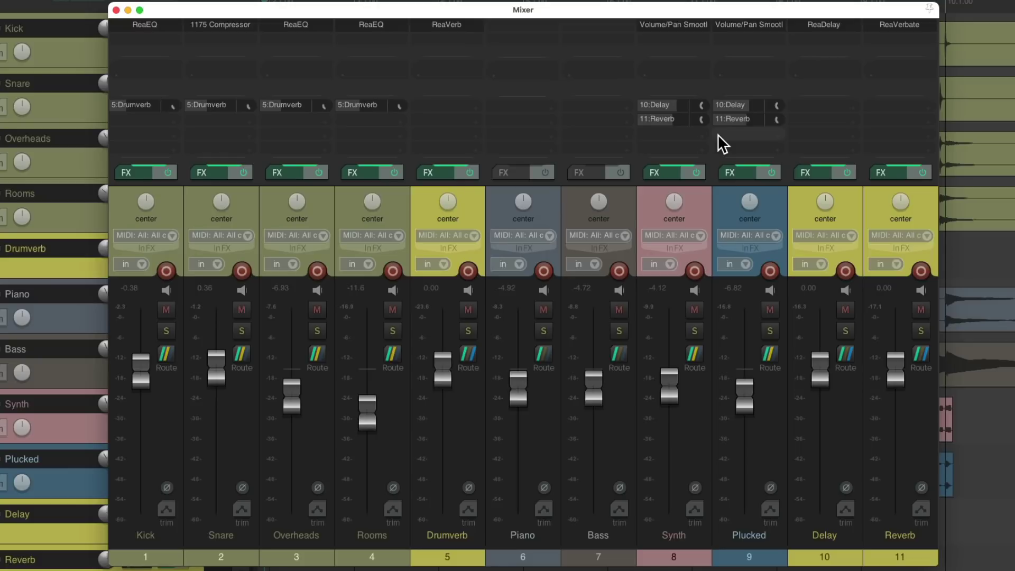
- Close the mixer, check the Render dialog's Source list without rendering (left at Master mix), and reopen File
{"action": "key", "text": "ctrl+m"}
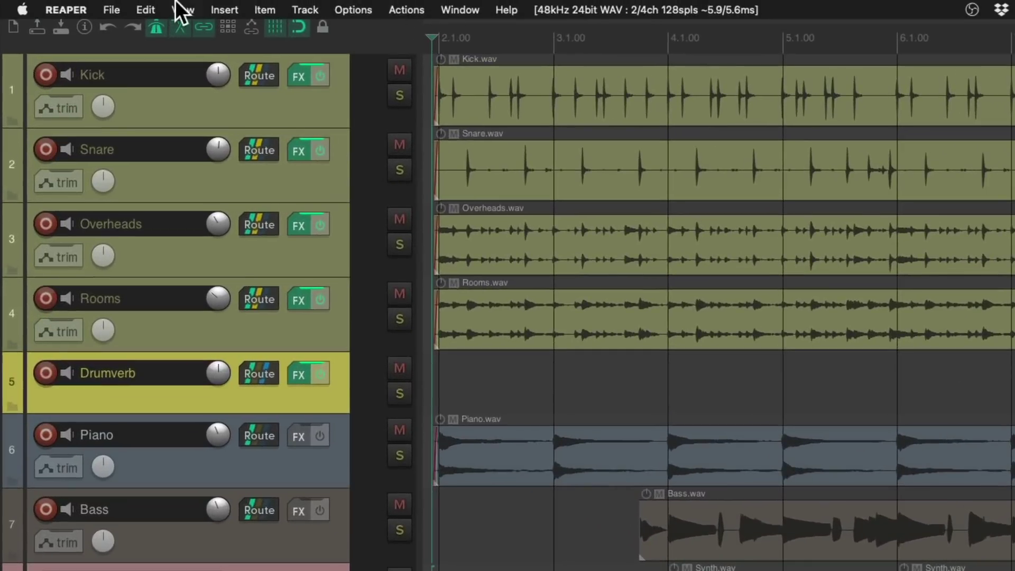
{"action": "left_click", "coordinate": [78, 5]}
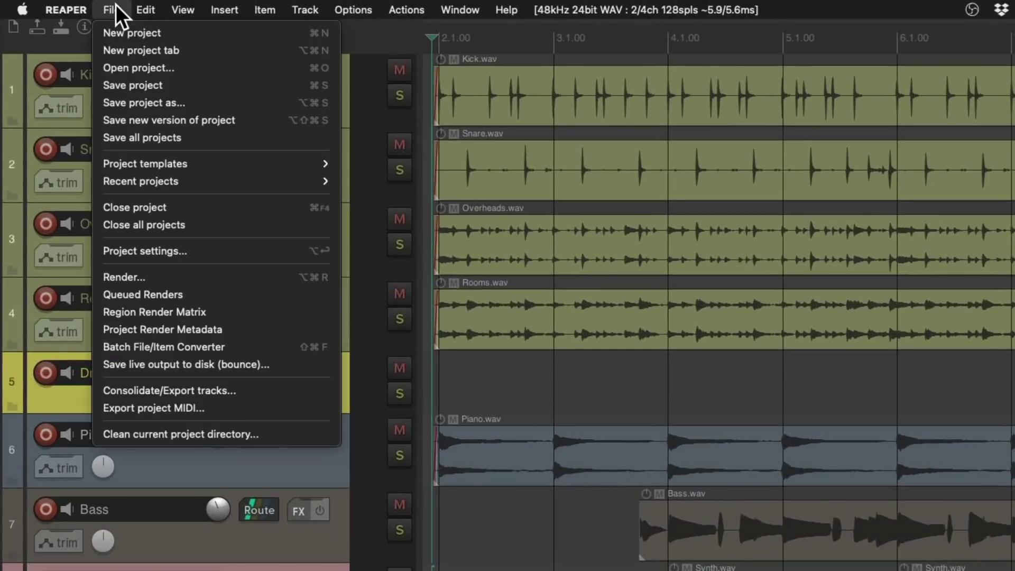
{"action": "left_click", "coordinate": [122, 279]}
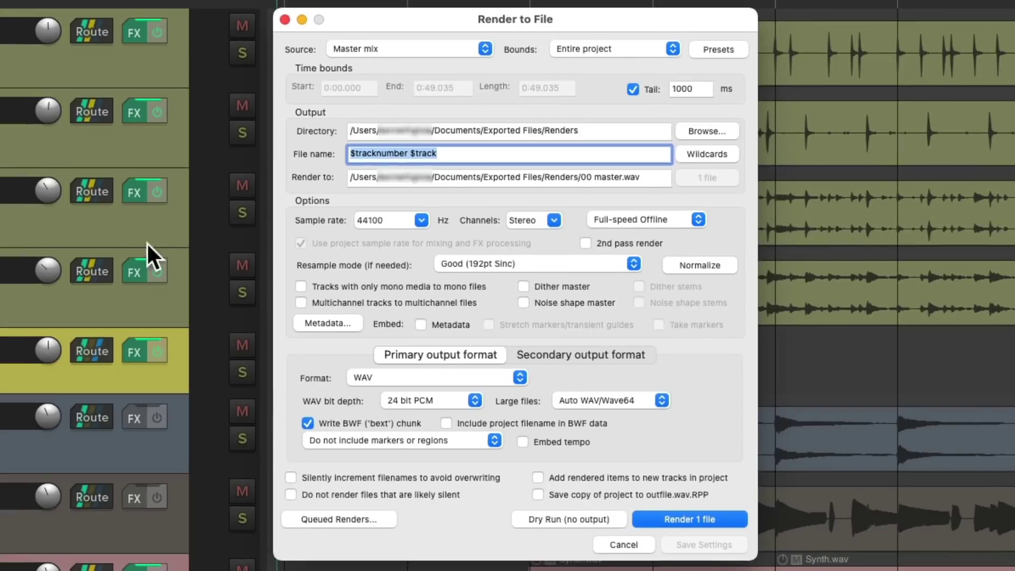
{"action": "left_click", "coordinate": [423, 48]}
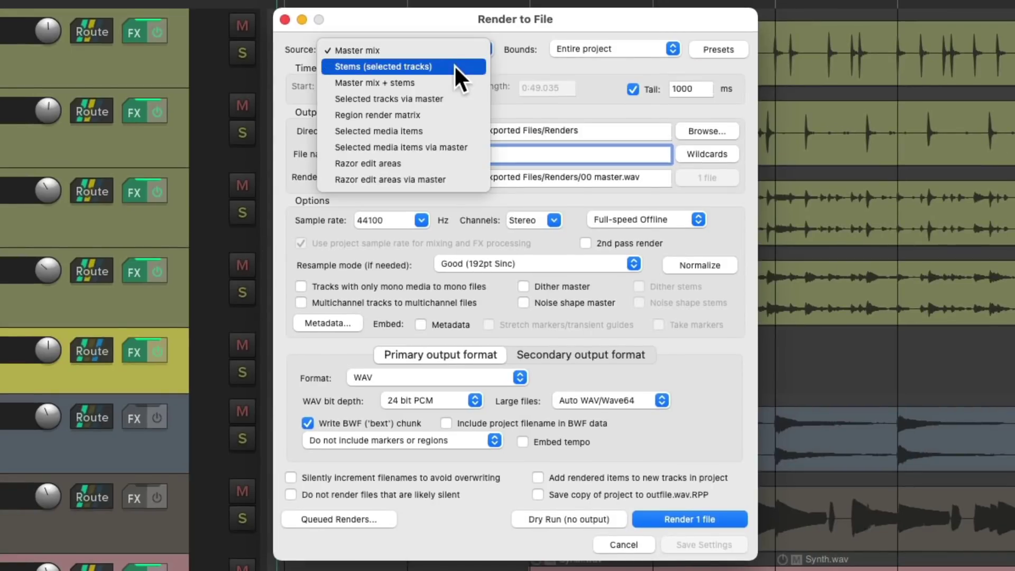
{"action": "left_click", "coordinate": [364, 17]}
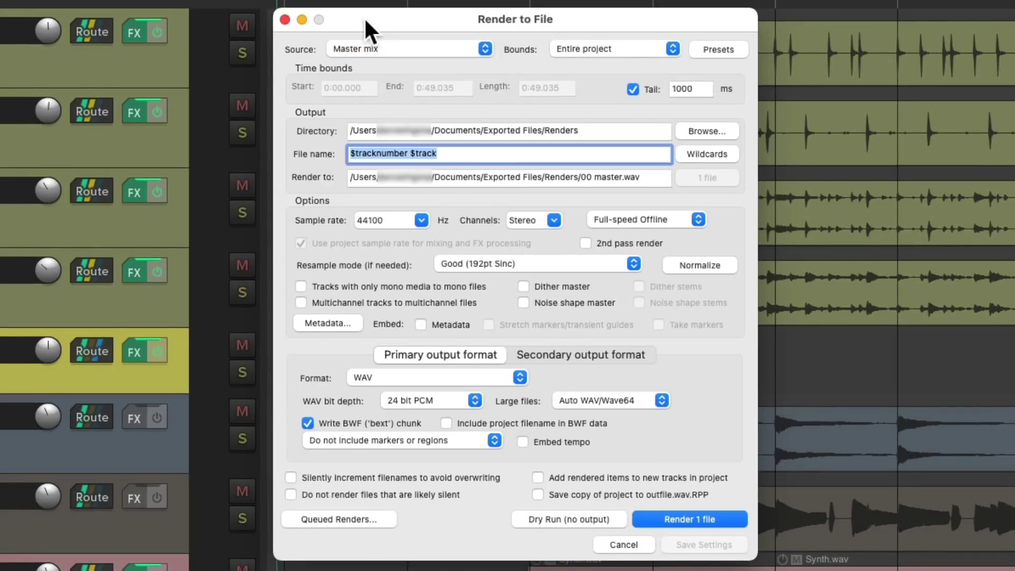
{"action": "left_click", "coordinate": [287, 19]}
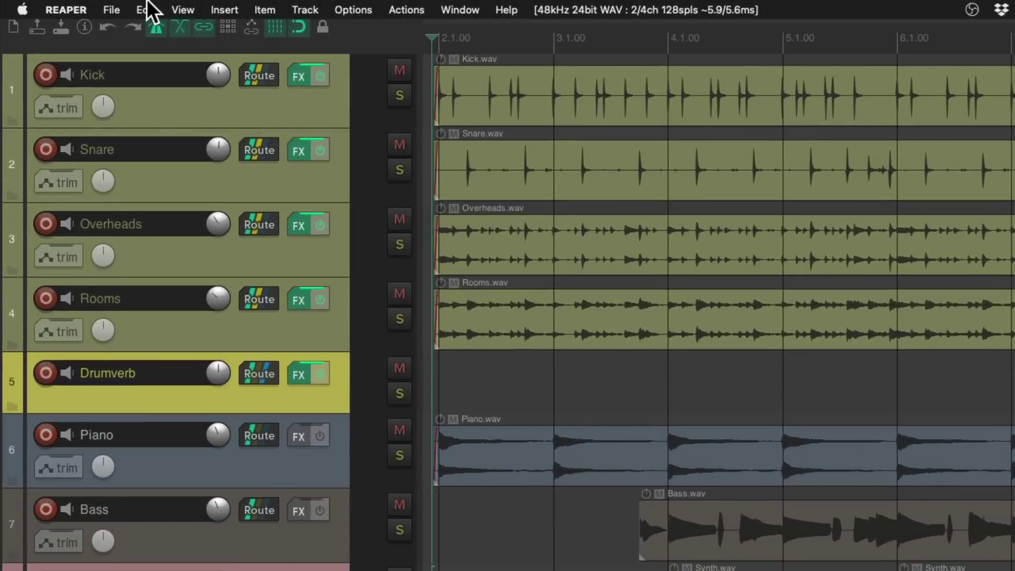
{"action": "left_click", "coordinate": [126, 6]}
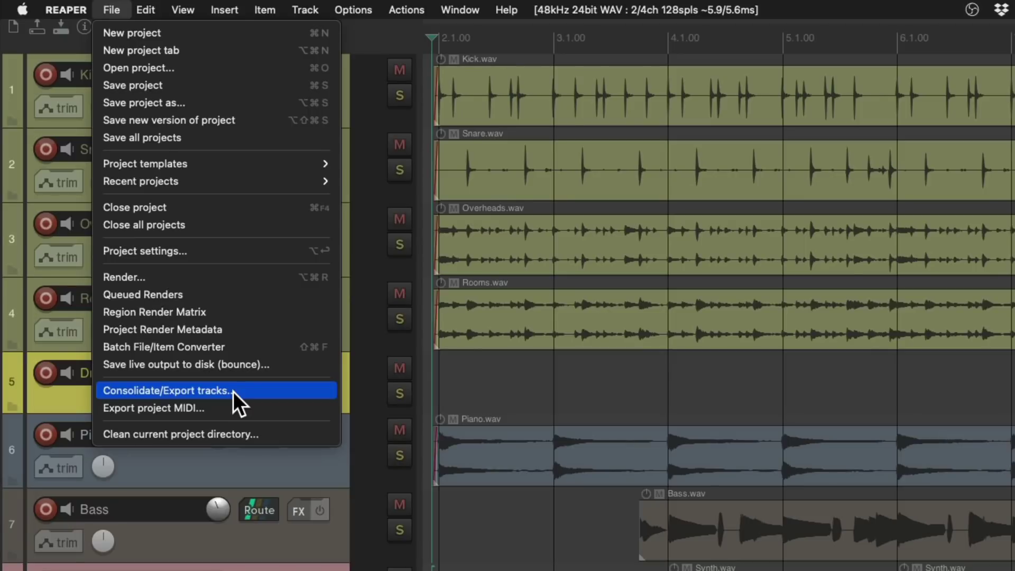
- Select all tracks except the Drumverb, Delay and Reverb buses
{"action": "key", "text": "Escape"}
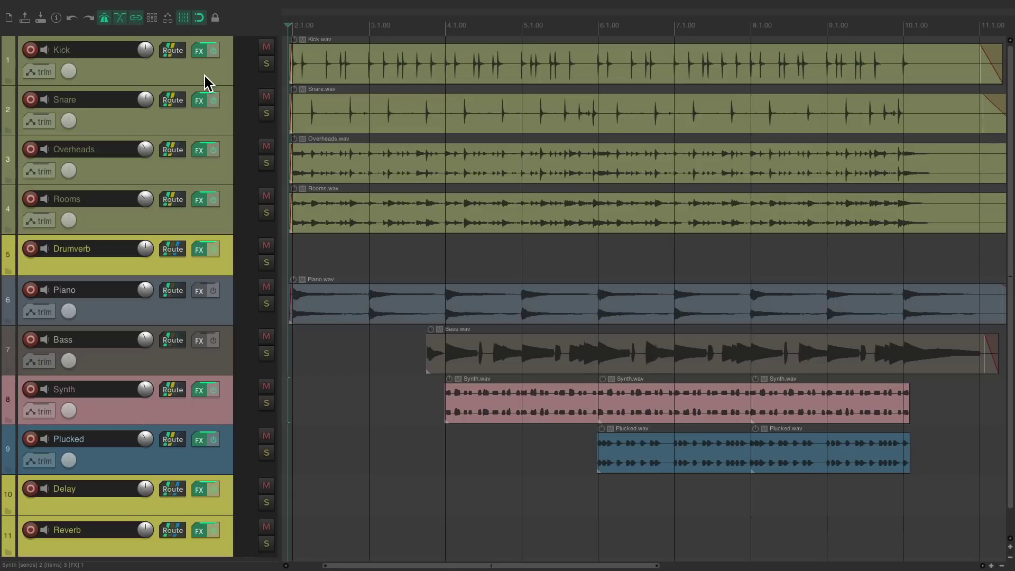
{"action": "key", "text": "ctrl+a"}
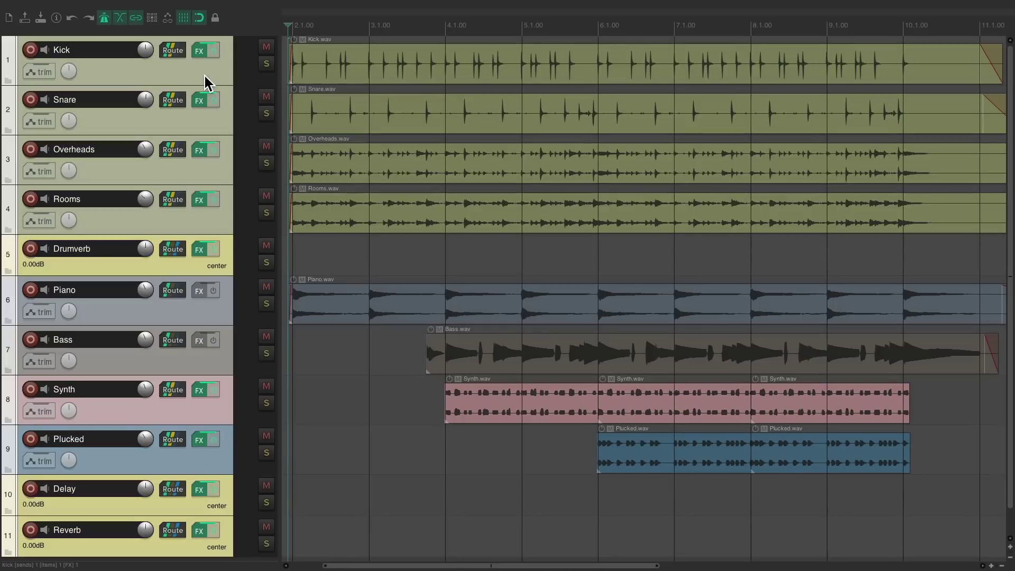
{"action": "left_click", "coordinate": [229, 249]}
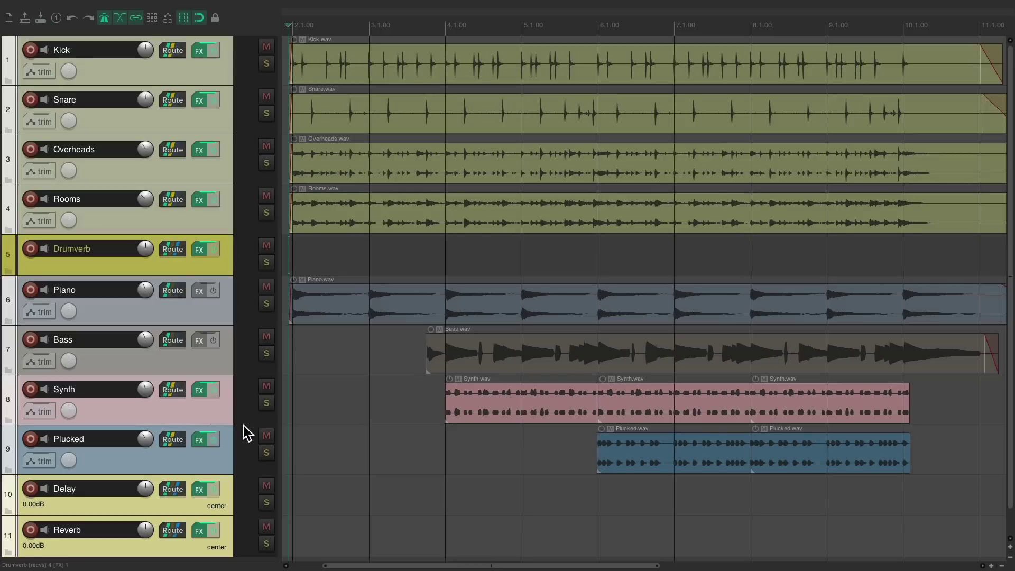
{"action": "left_click", "coordinate": [230, 494], "text": "super"}
{"action": "left_click", "coordinate": [229, 528], "text": "super"}
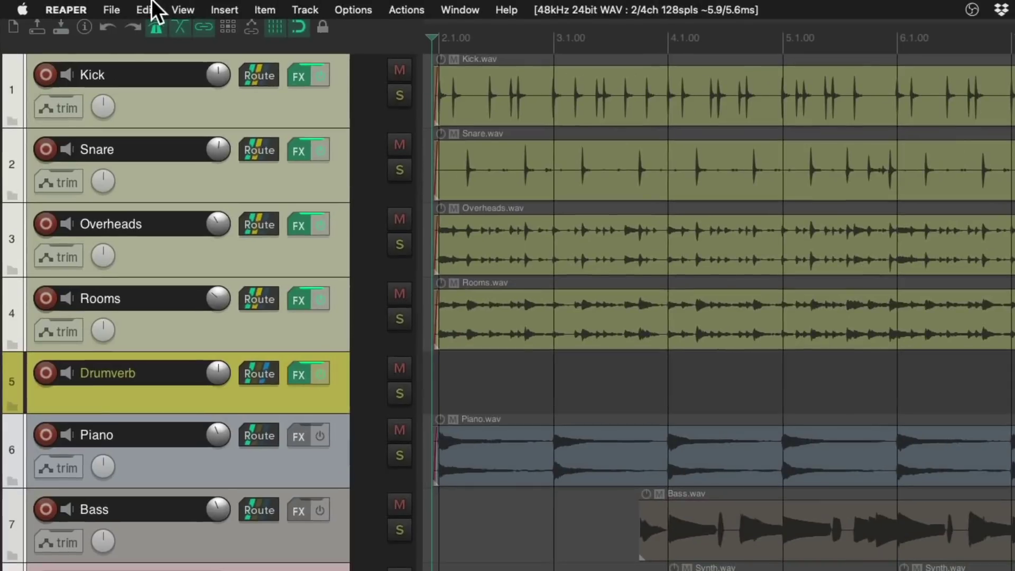
{"action": "left_click", "coordinate": [111, 10]}
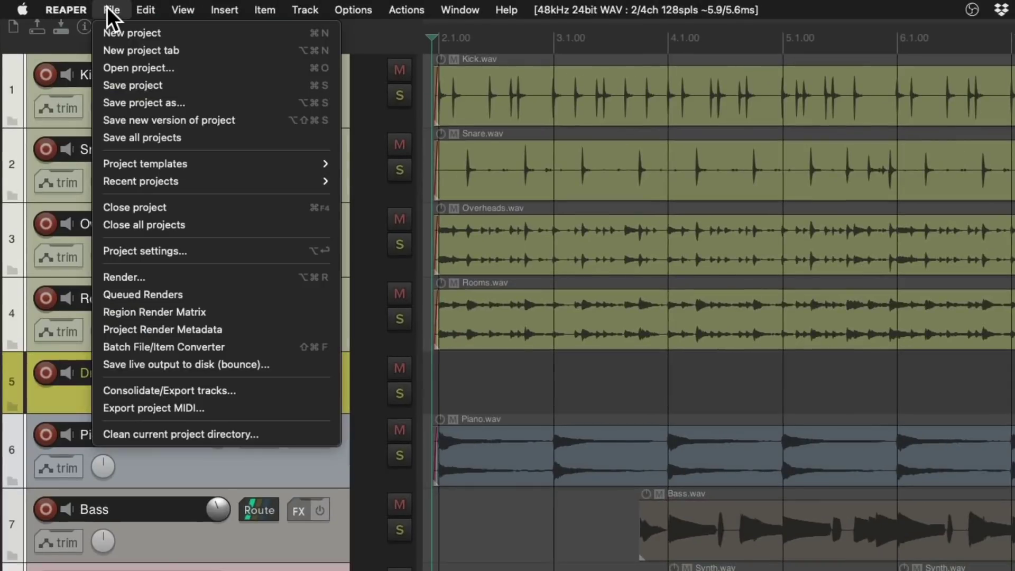
- Consolidate/export the eight selected tracks as 24-bit WAV files into the Renders folder
{"action": "left_click", "coordinate": [100, 394]}
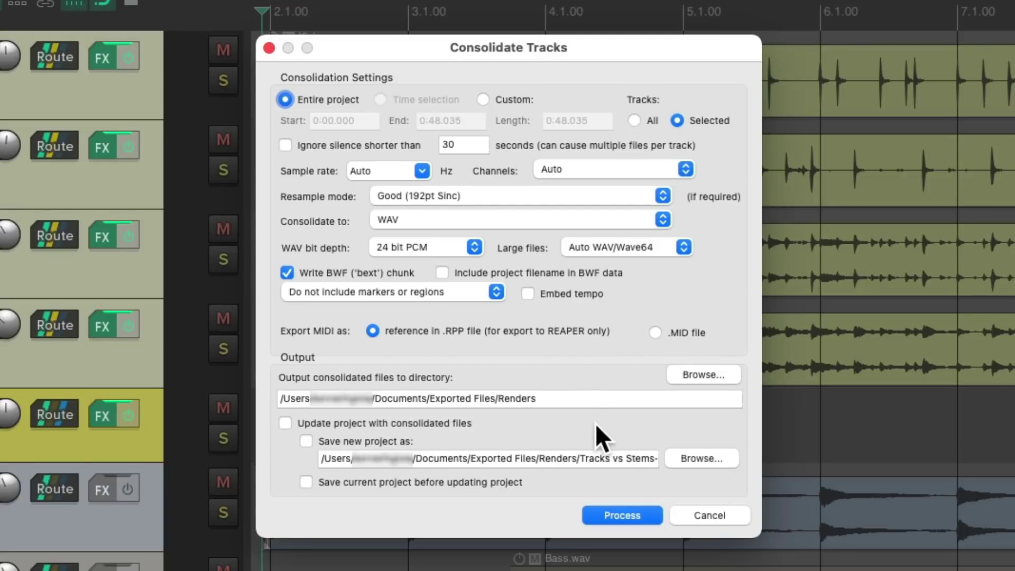
{"action": "left_click", "coordinate": [648, 516]}
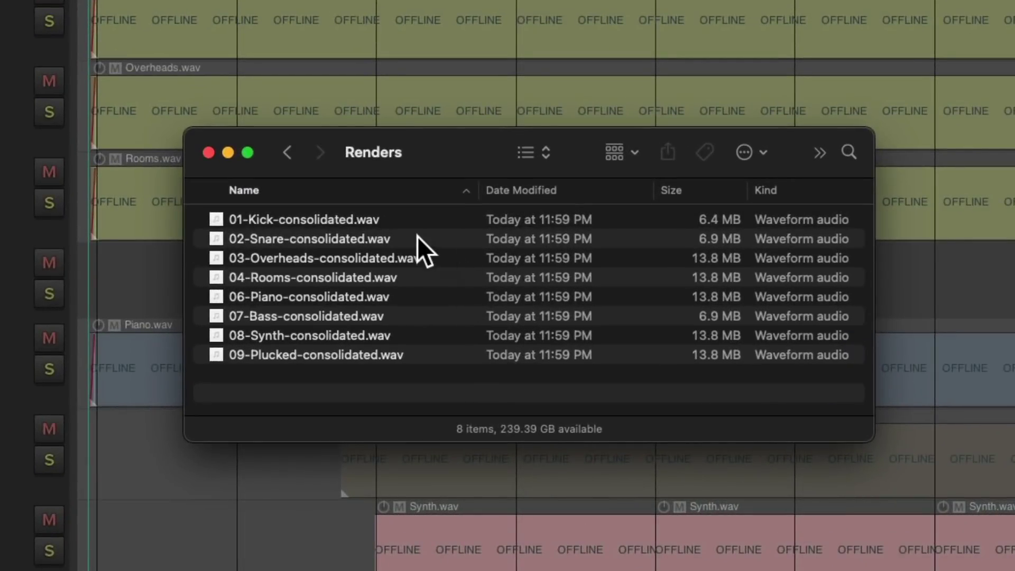
- Preview 02-Snare-consolidated.wav and 08-Synth-consolidated.wav in Quick Look
{"action": "left_click", "coordinate": [334, 242]}
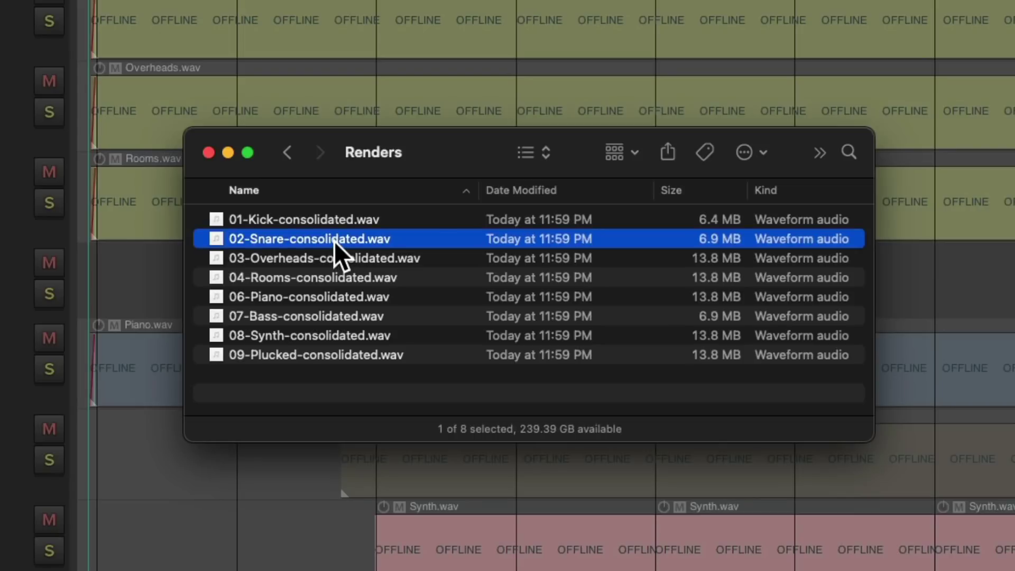
{"action": "key", "text": "space"}
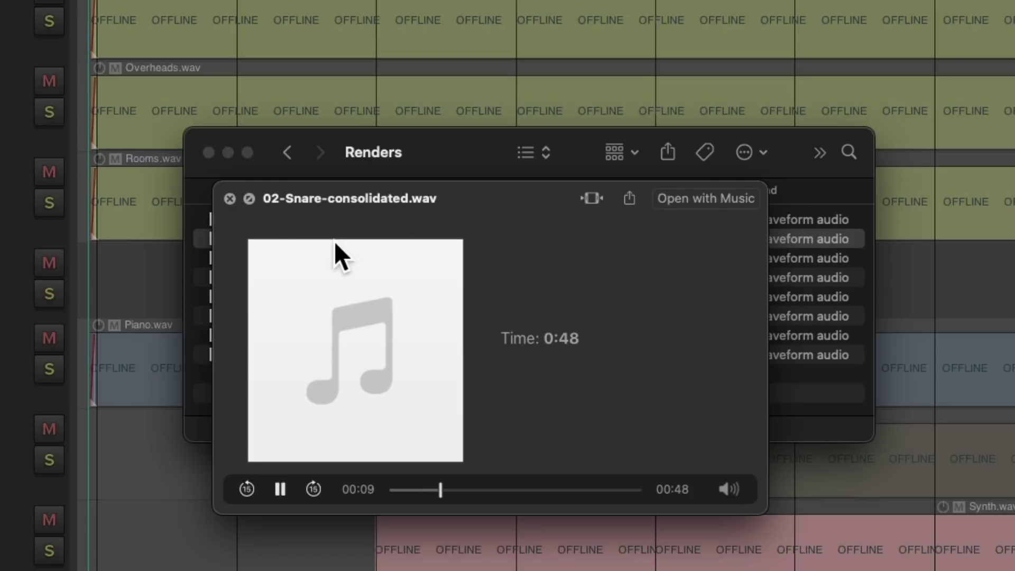
{"action": "key", "text": "space"}
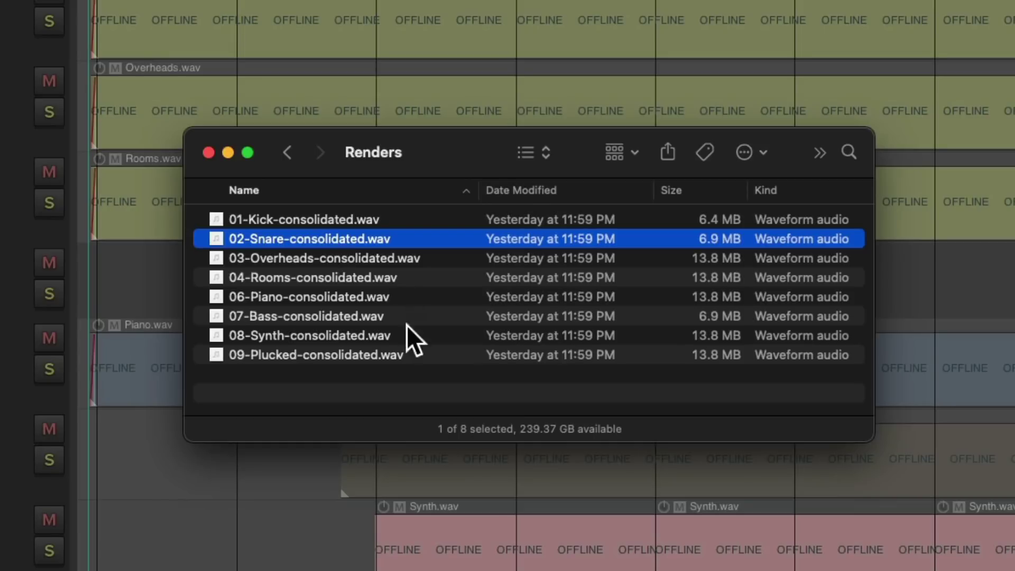
{"action": "left_click", "coordinate": [364, 342]}
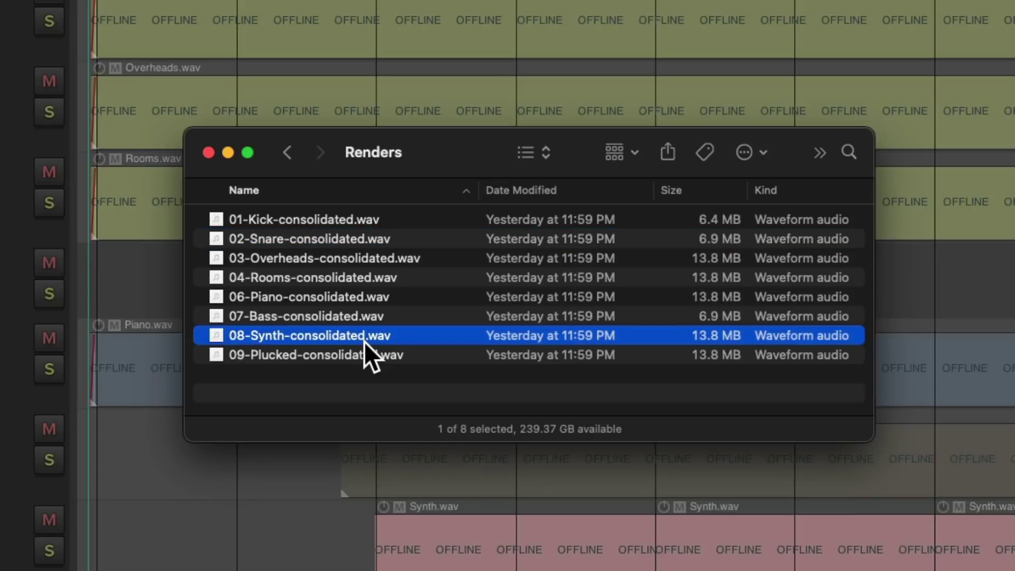
{"action": "key", "text": "space"}
{"action": "left_click", "coordinate": [439, 489]}
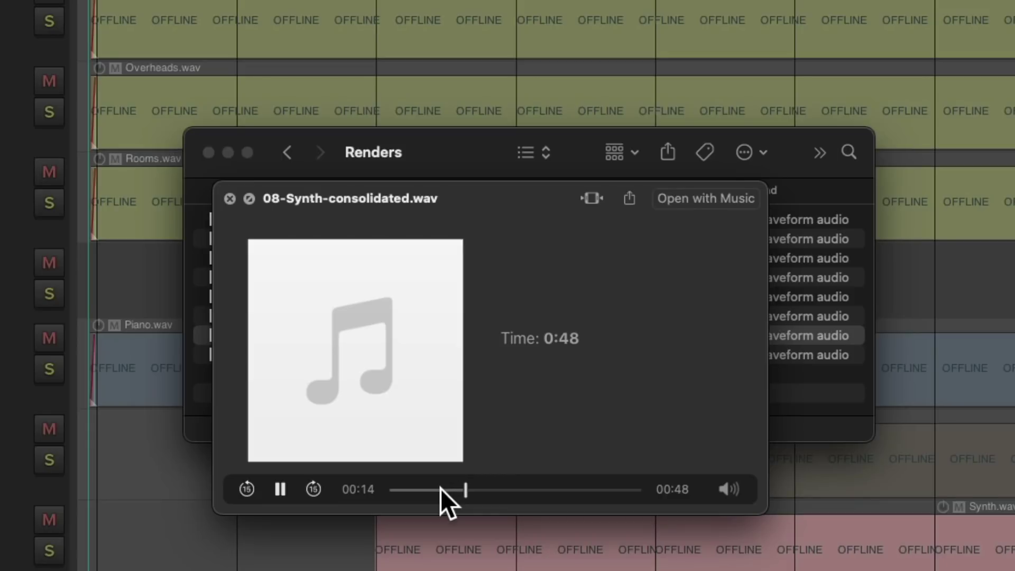
{"action": "key", "text": "space"}
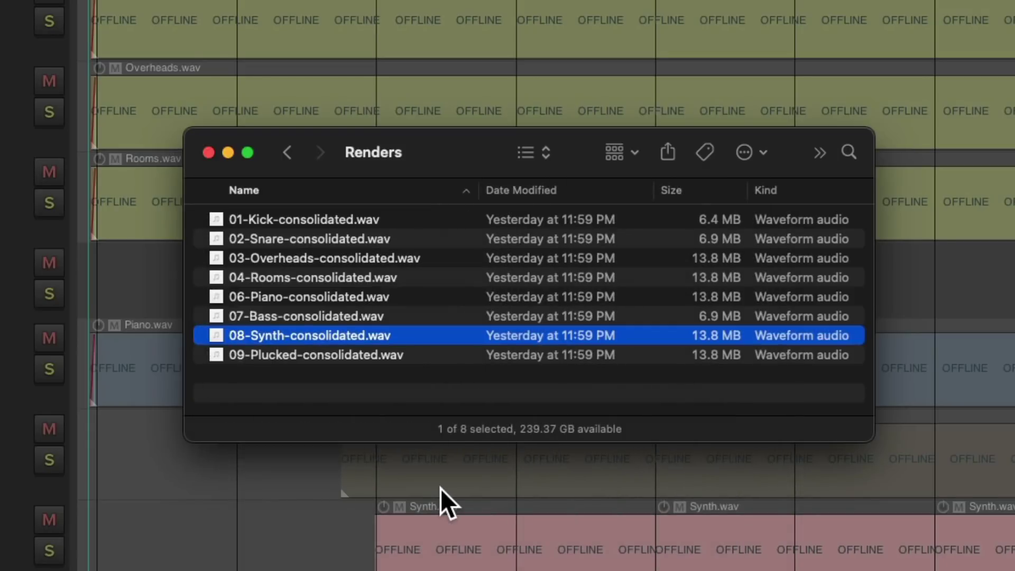
- Preview 09-Plucked-consolidated.wav, then move all eight consolidated files to the Trash
{"action": "left_click", "coordinate": [410, 356]}
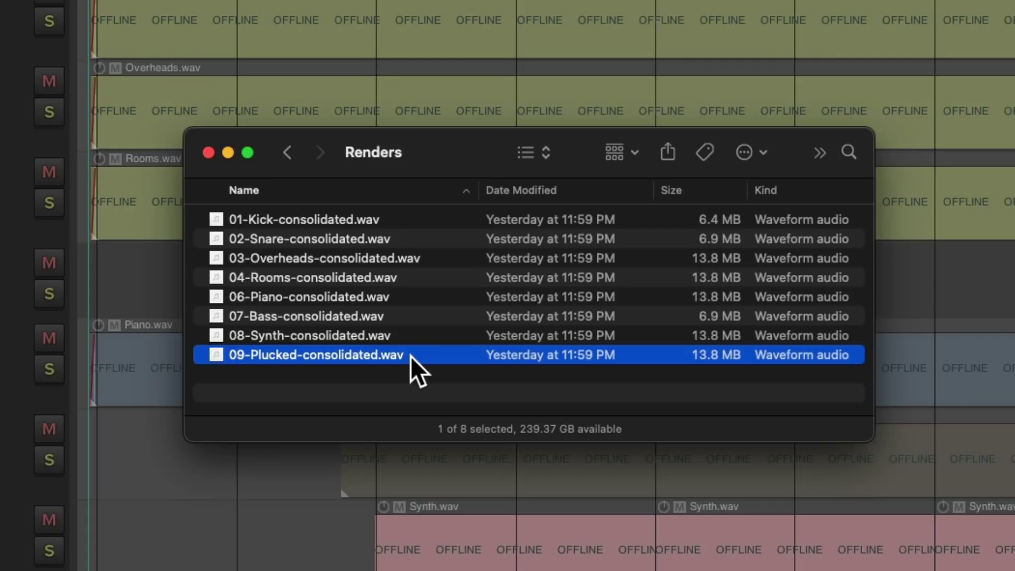
{"action": "key", "text": "space"}
{"action": "left_click", "coordinate": [461, 490]}
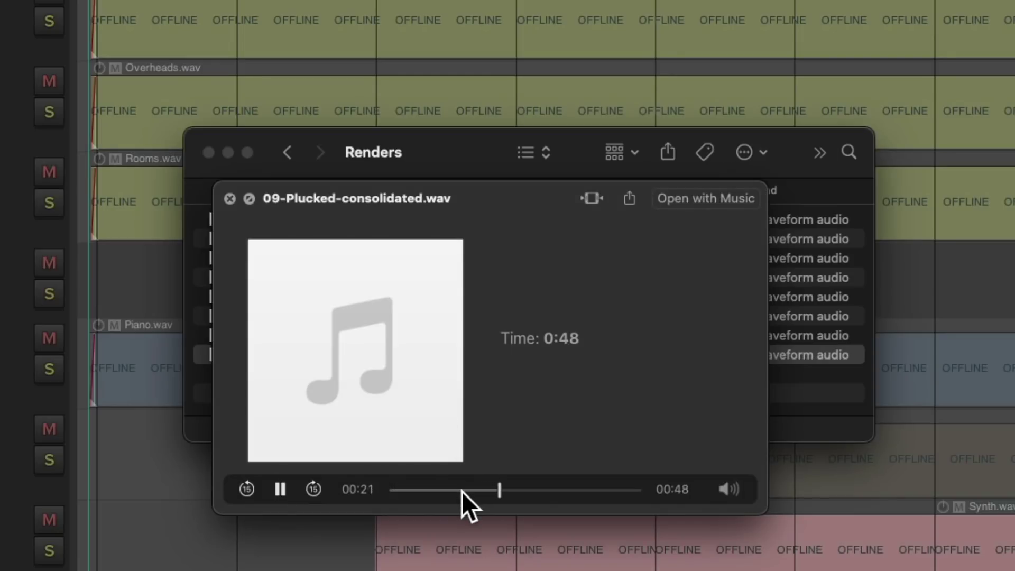
{"action": "key", "text": "space"}
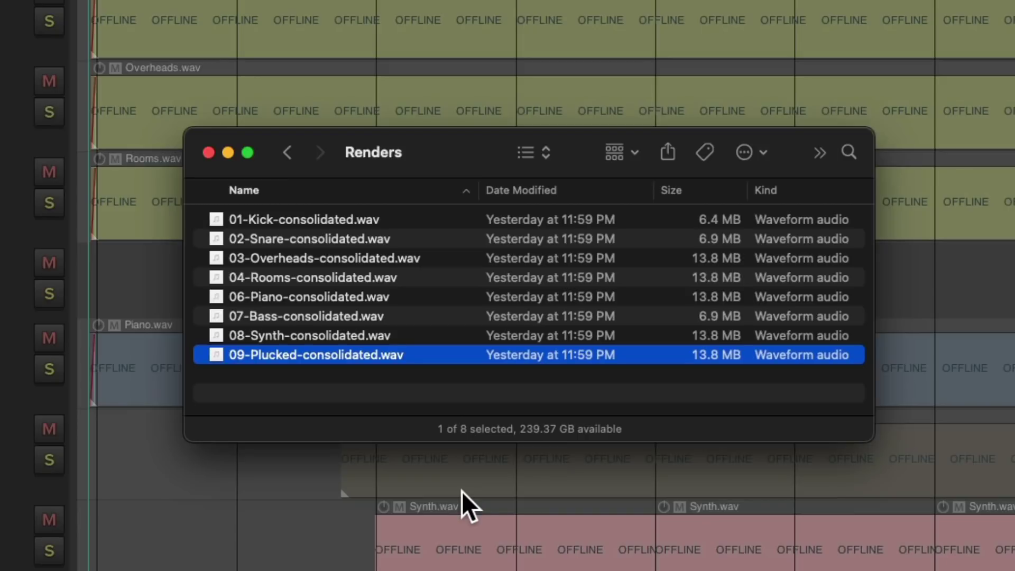
{"action": "key", "text": "super+a"}
{"action": "key", "text": "super+BackSpace"}
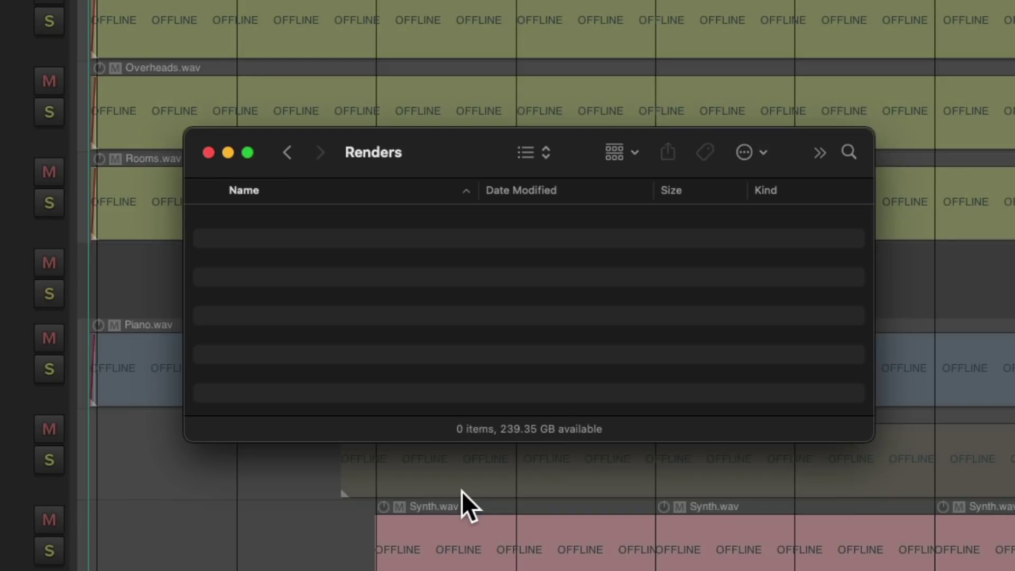
- Render the selected tracks with Source set to Stems (selected tracks), producing 8 WAV files named $tracknumber $track
{"action": "left_click", "coordinate": [462, 491]}
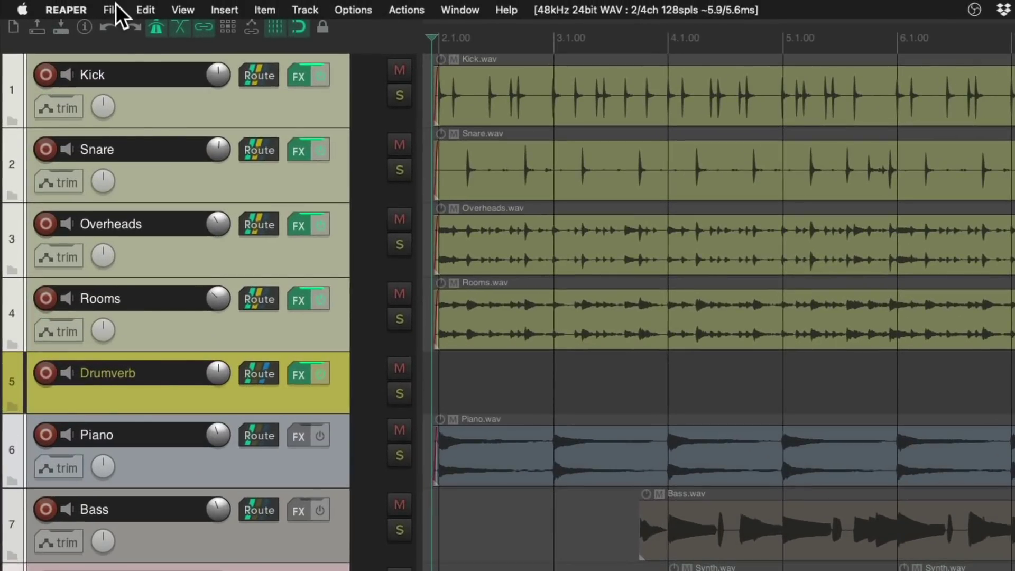
{"action": "left_click", "coordinate": [113, 8]}
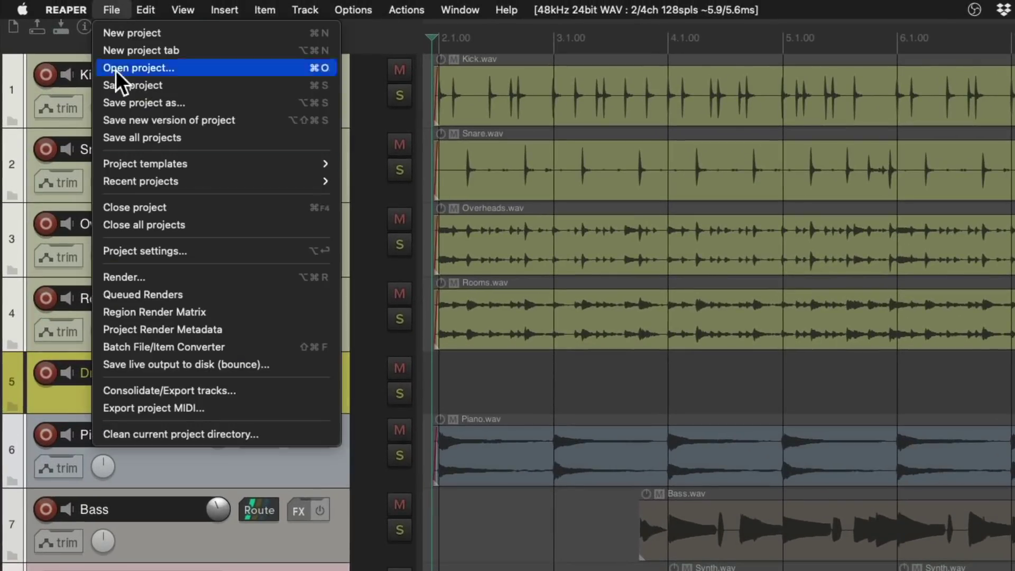
{"action": "left_click", "coordinate": [177, 280]}
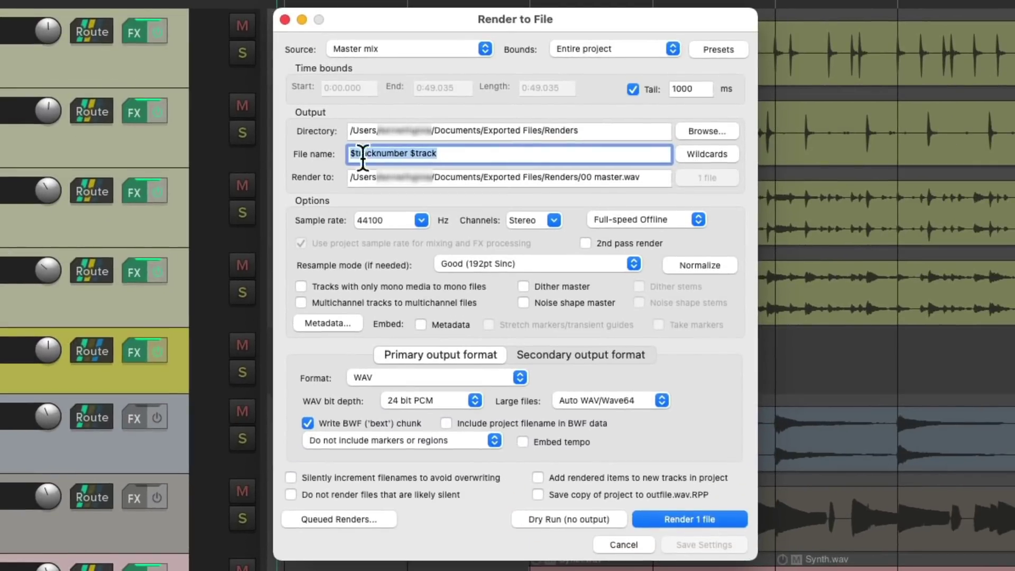
{"action": "left_click", "coordinate": [433, 49]}
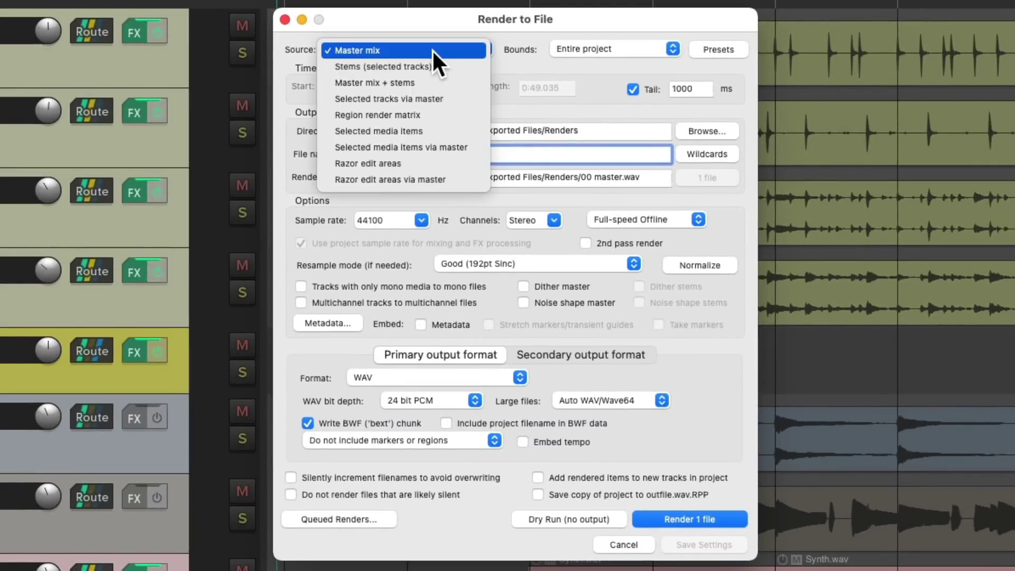
{"action": "left_click", "coordinate": [462, 66]}
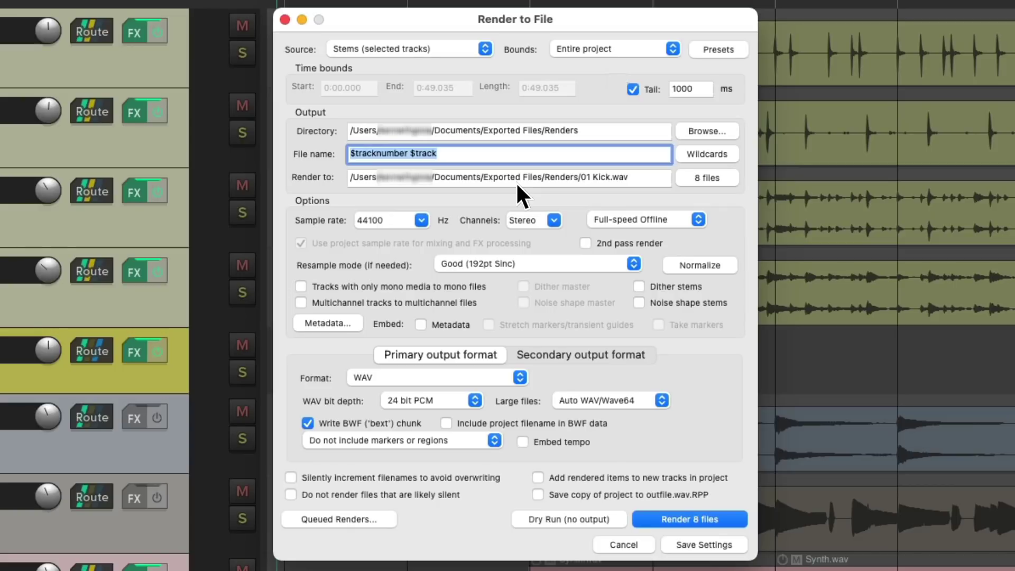
{"action": "left_click", "coordinate": [724, 523]}
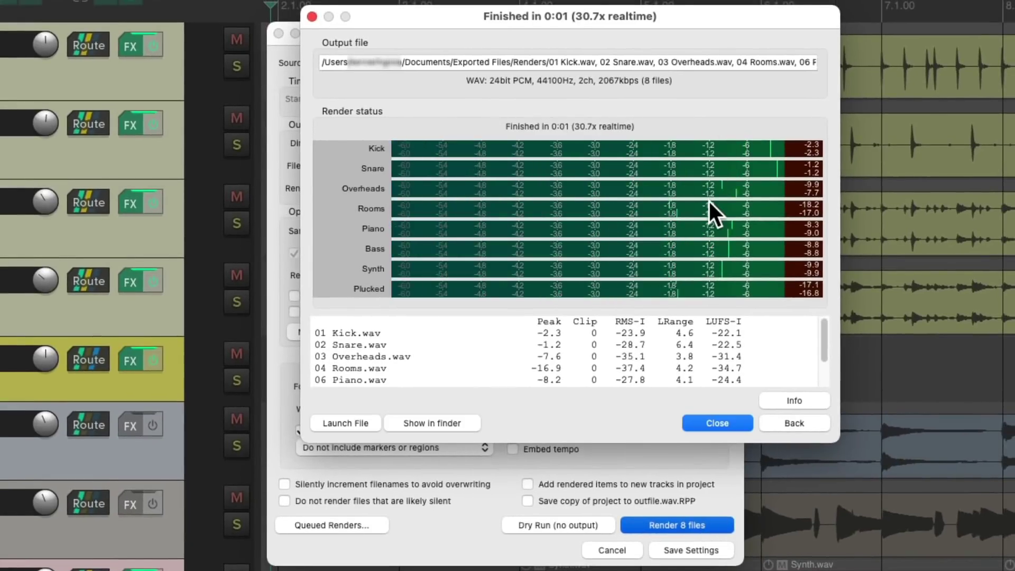
- Reveal the renders in Finder and preview the 02 Snare.wav and 08 Synth.wav stems
{"action": "left_click", "coordinate": [440, 426]}
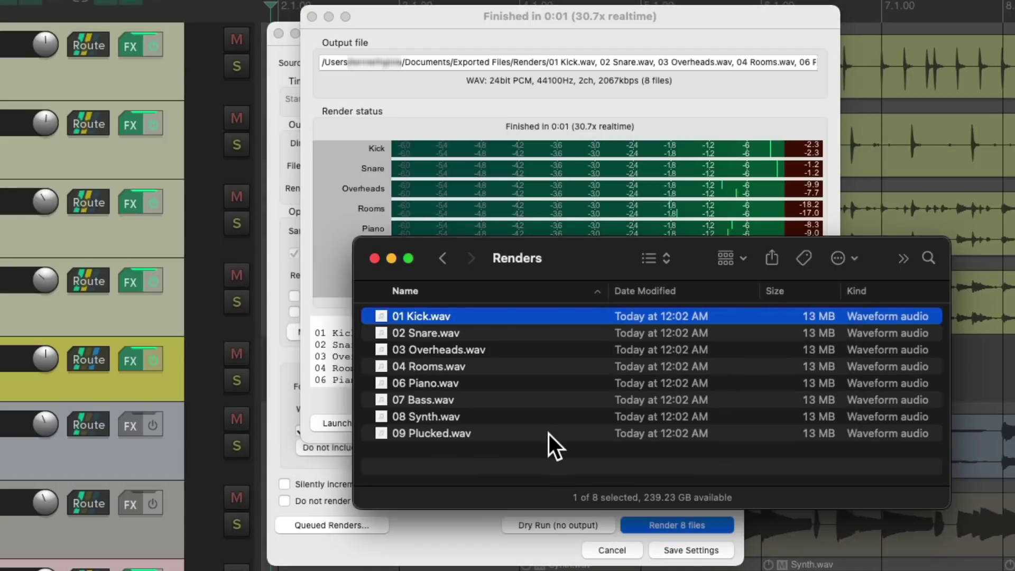
{"action": "left_click", "coordinate": [517, 336]}
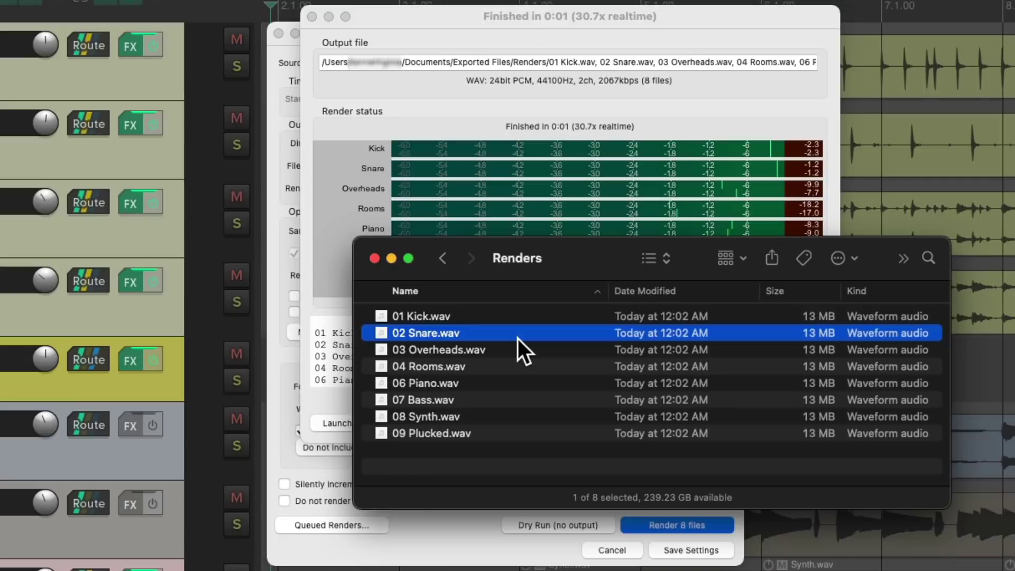
{"action": "key", "text": "space"}
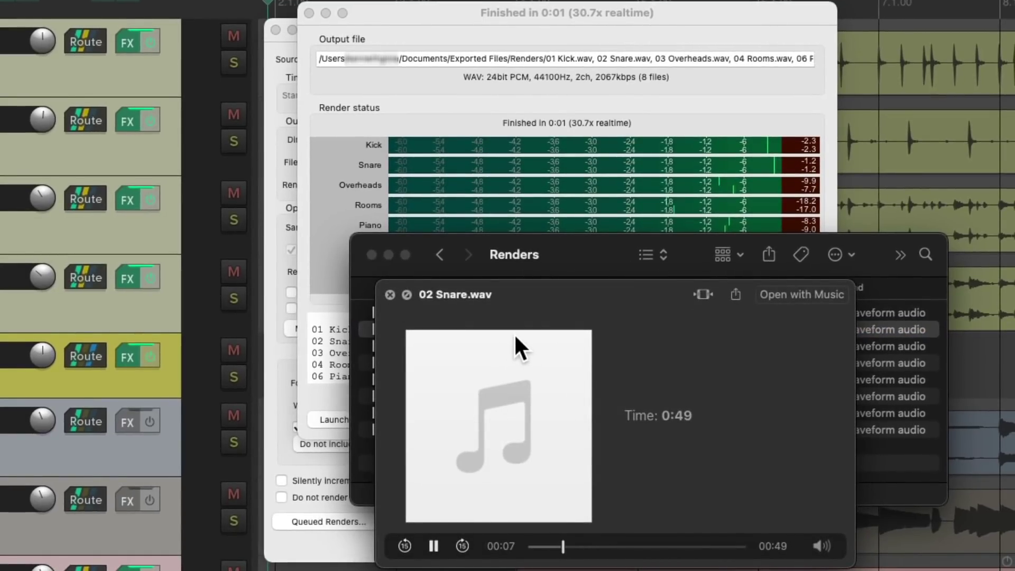
{"action": "key", "text": "space"}
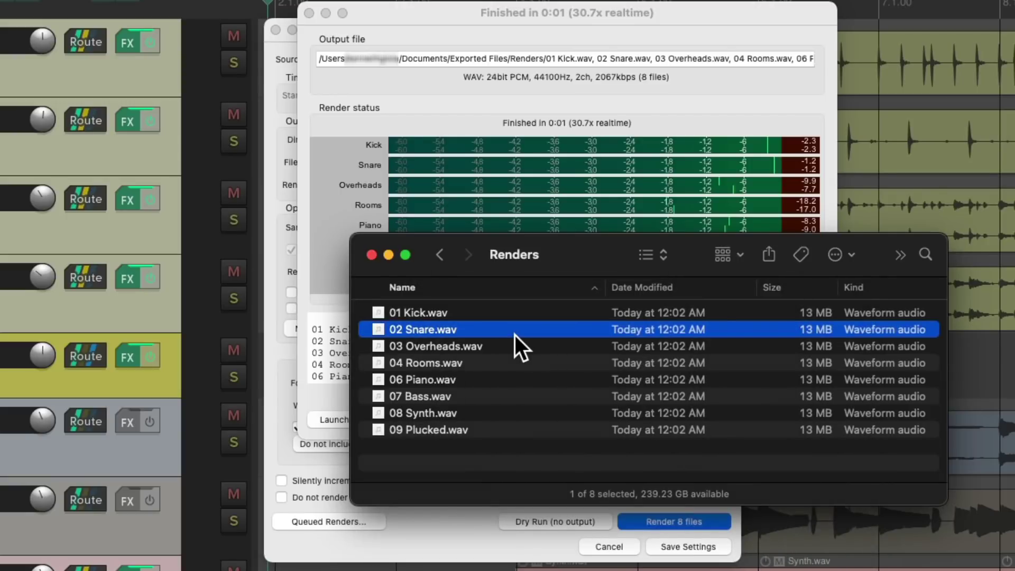
{"action": "left_click", "coordinate": [509, 415]}
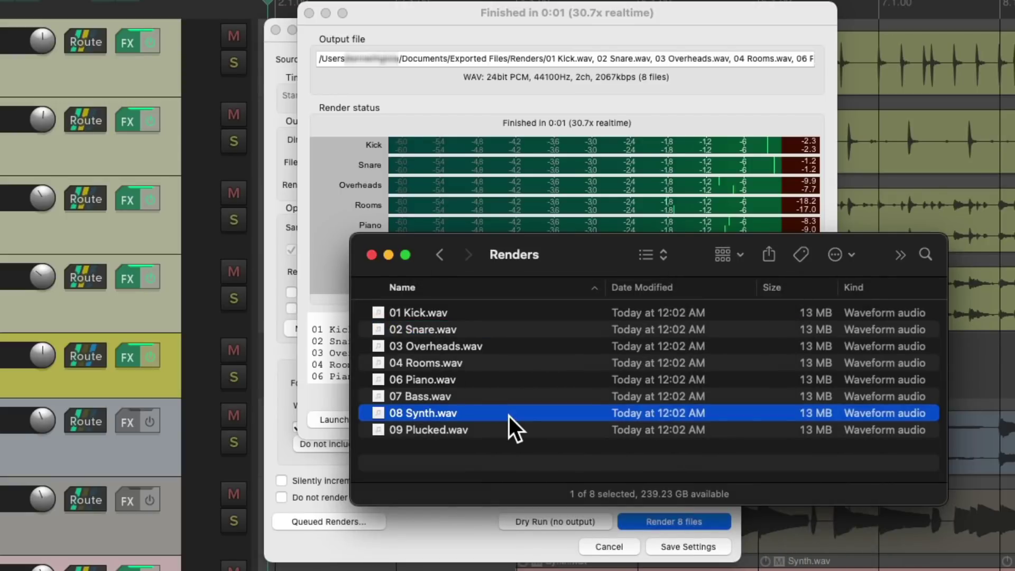
{"action": "key", "text": "space"}
{"action": "left_click", "coordinate": [567, 547]}
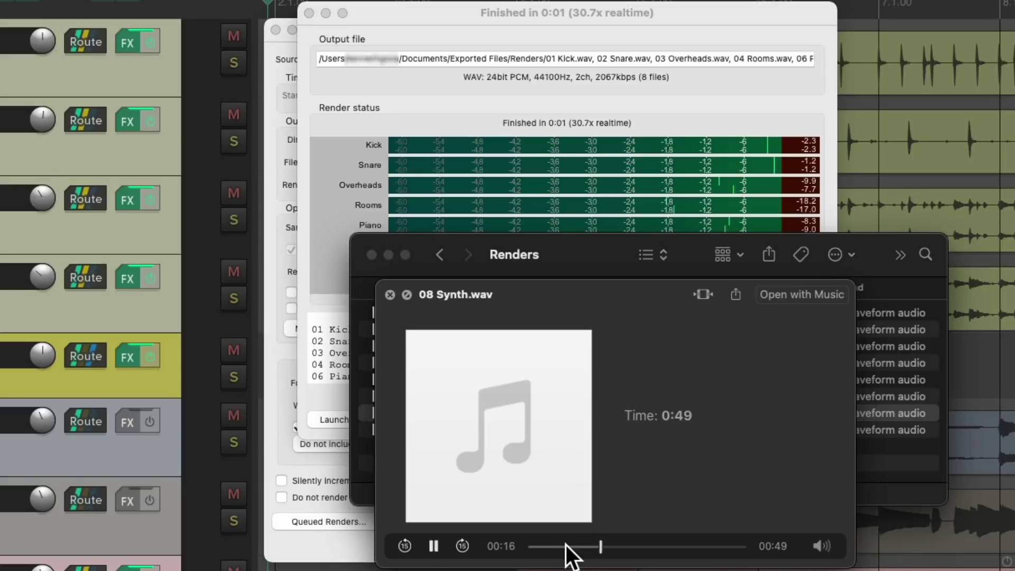
{"action": "key", "text": "space"}
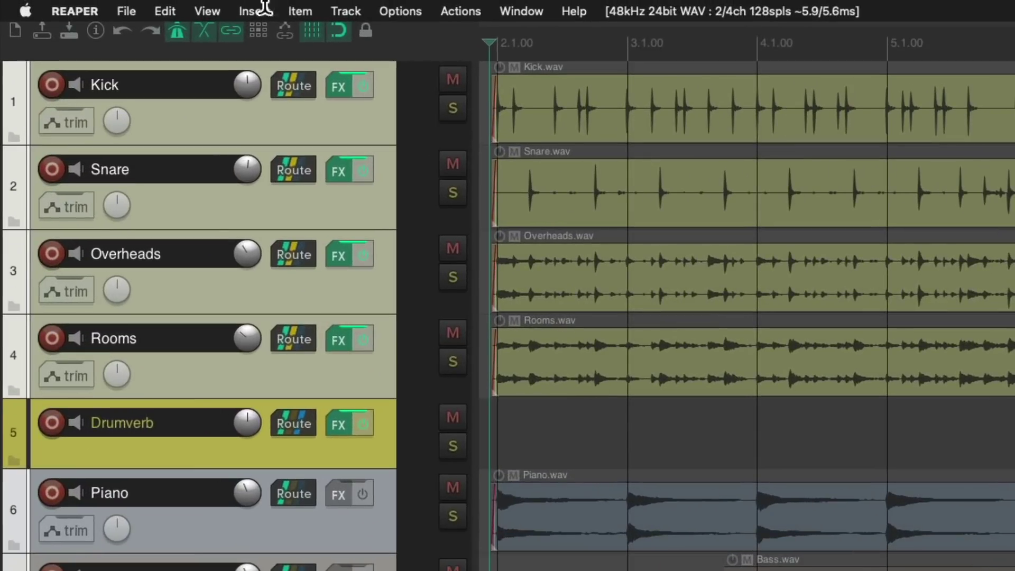
- Show the Master Track in the track list and reopen Render to File with Cmd+Alt+R
{"action": "left_click", "coordinate": [129, 5]}
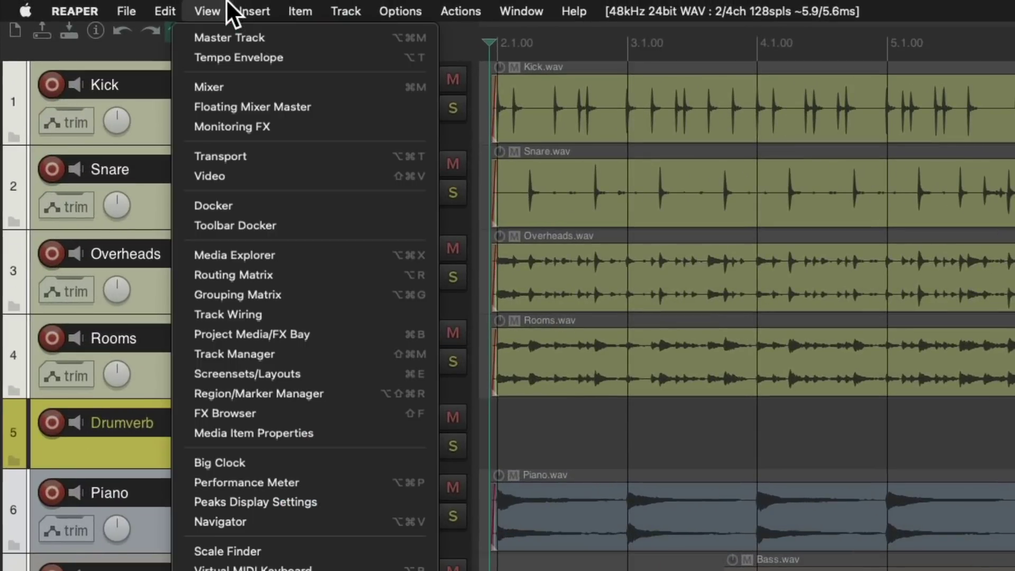
{"action": "left_click", "coordinate": [187, 39]}
{"action": "right_click", "coordinate": [152, 87]}
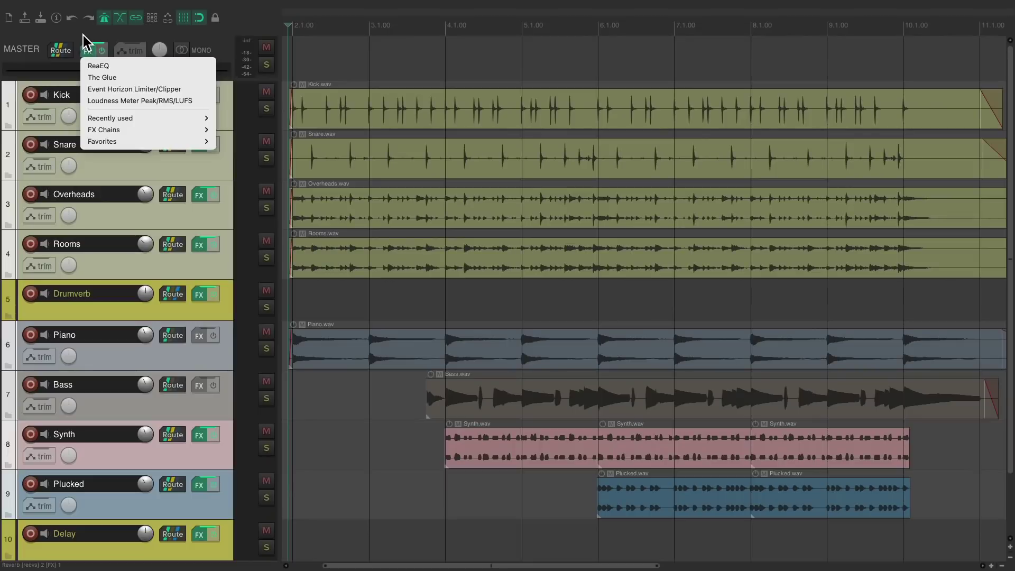
{"action": "left_click", "coordinate": [146, 74]}
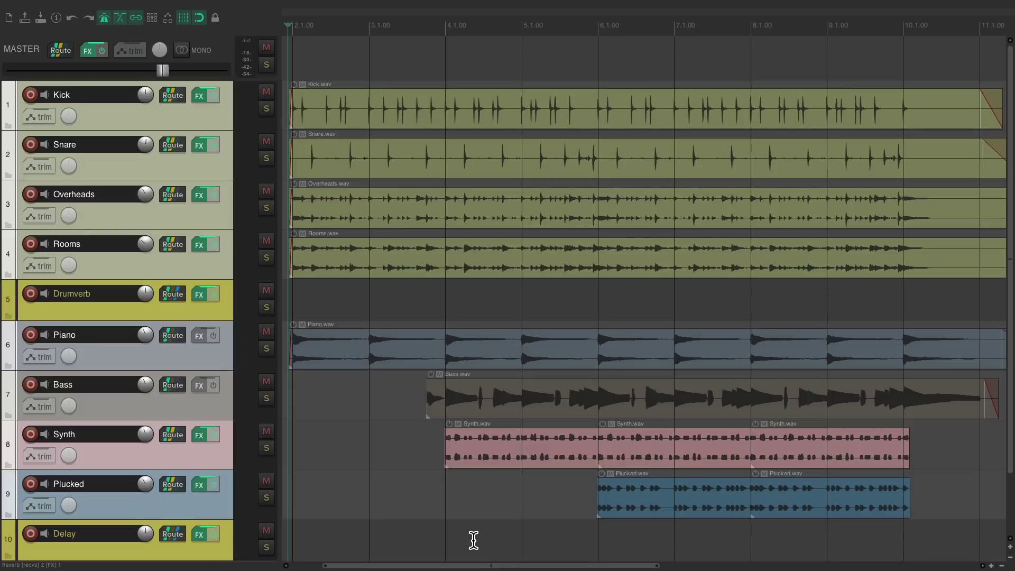
{"action": "key", "text": "super+alt+r"}
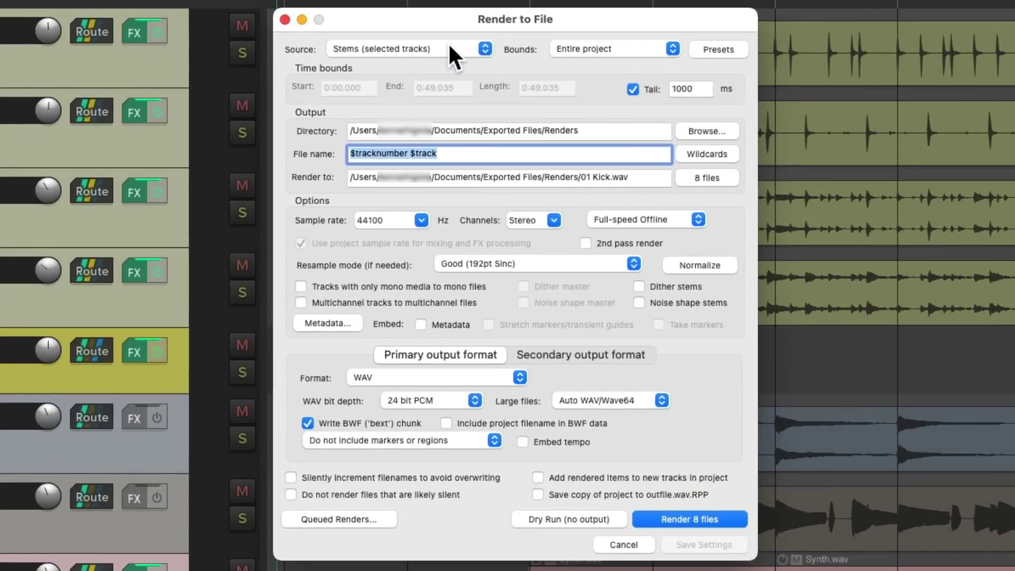
- Set the render Source to Selected tracks via master and render the 8 files
{"action": "left_click", "coordinate": [449, 46]}
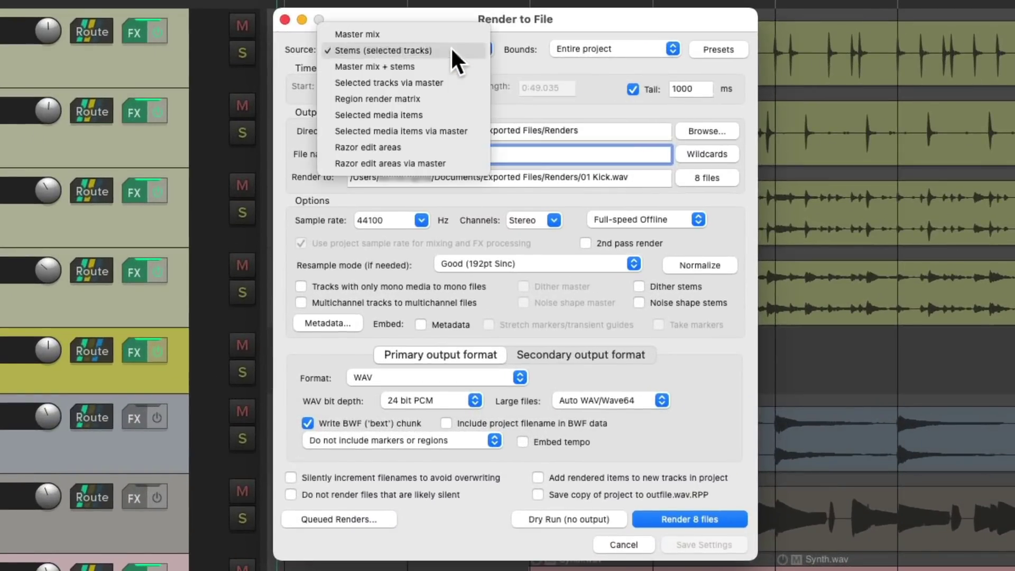
{"action": "left_click", "coordinate": [466, 83]}
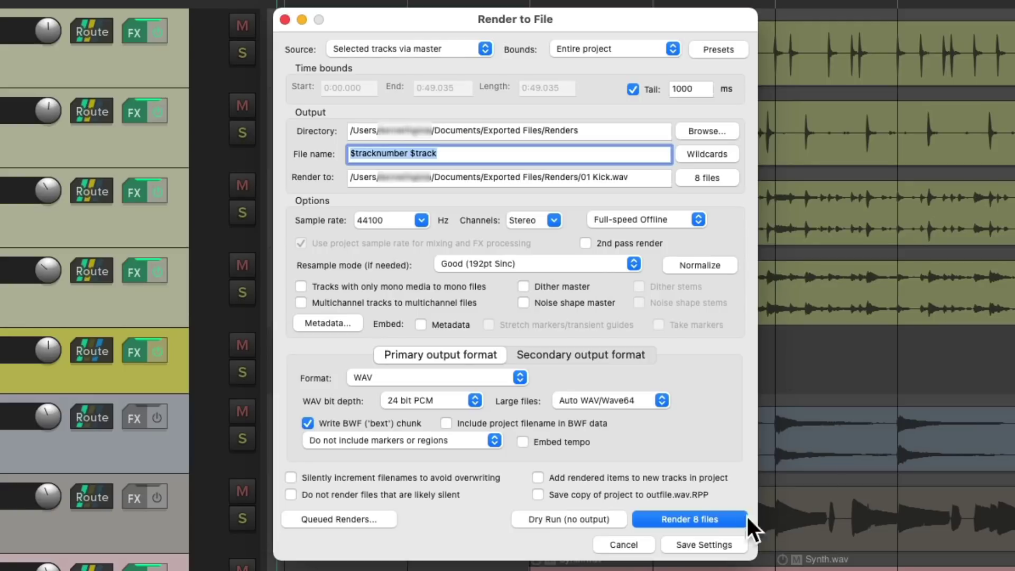
{"action": "left_click", "coordinate": [725, 520]}
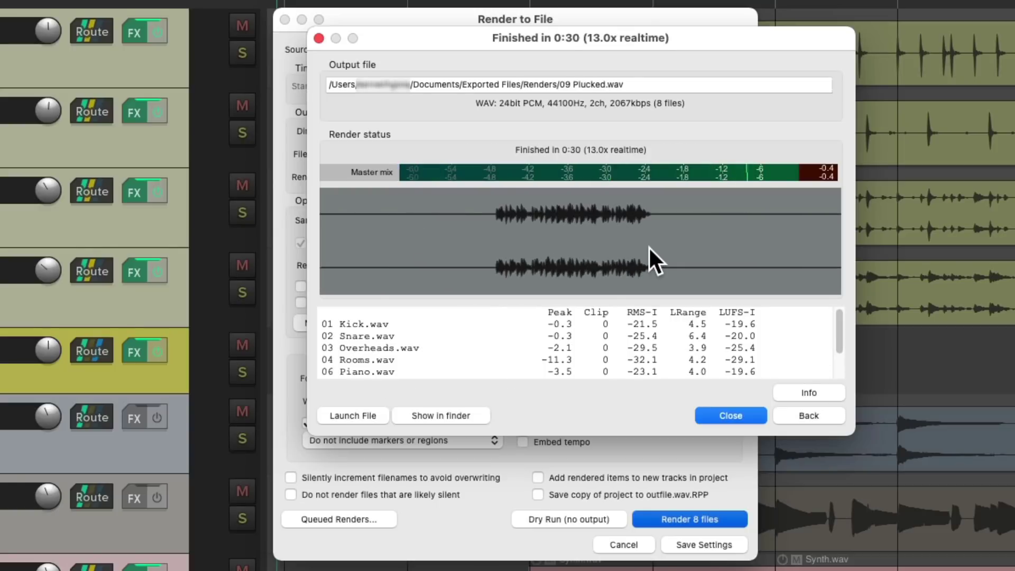
- Reveal the new renders in the Renders folder and preview 02 Snare.wav
{"action": "left_click", "coordinate": [476, 415]}
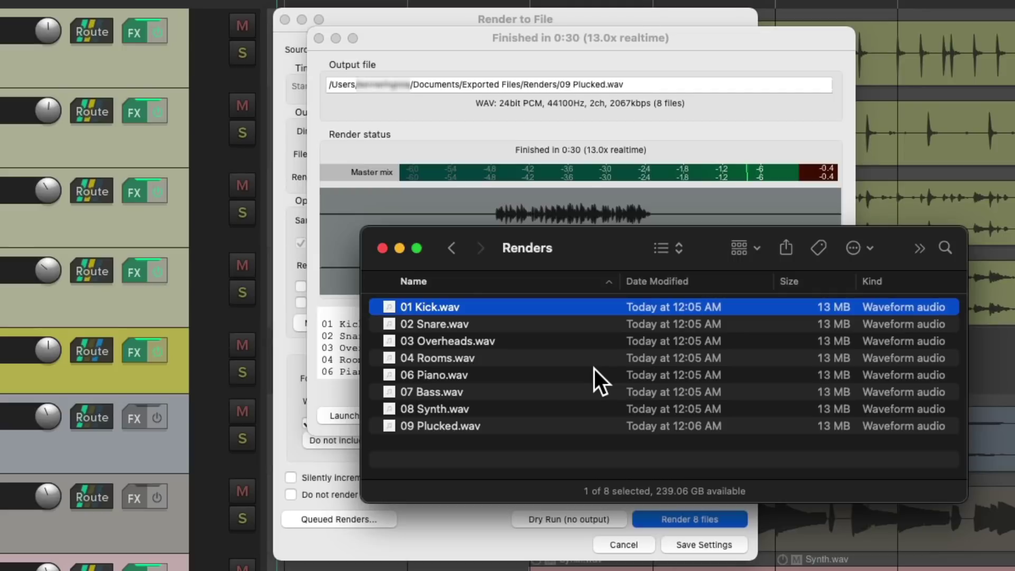
{"action": "left_click", "coordinate": [530, 329]}
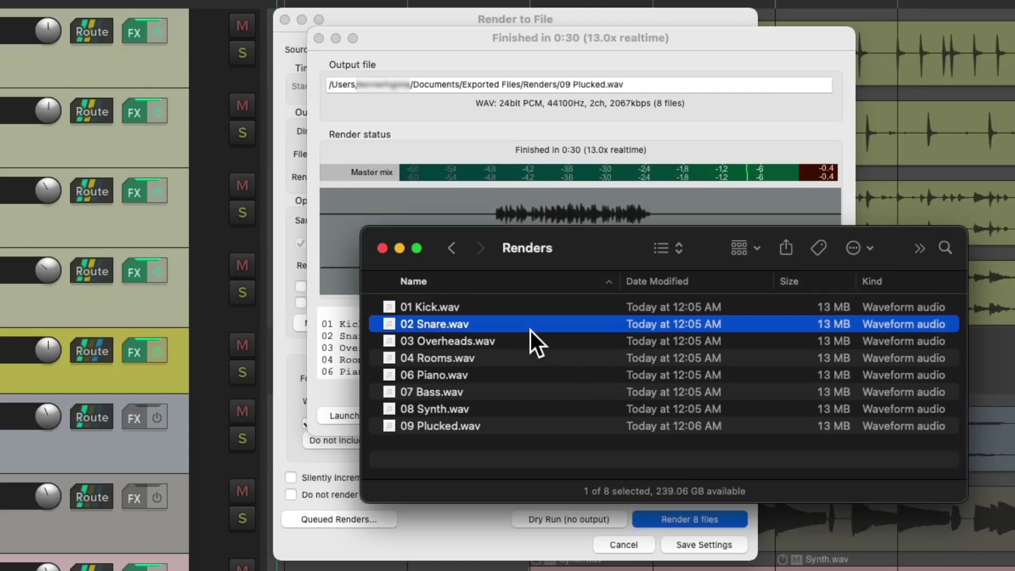
{"action": "key", "text": "space"}
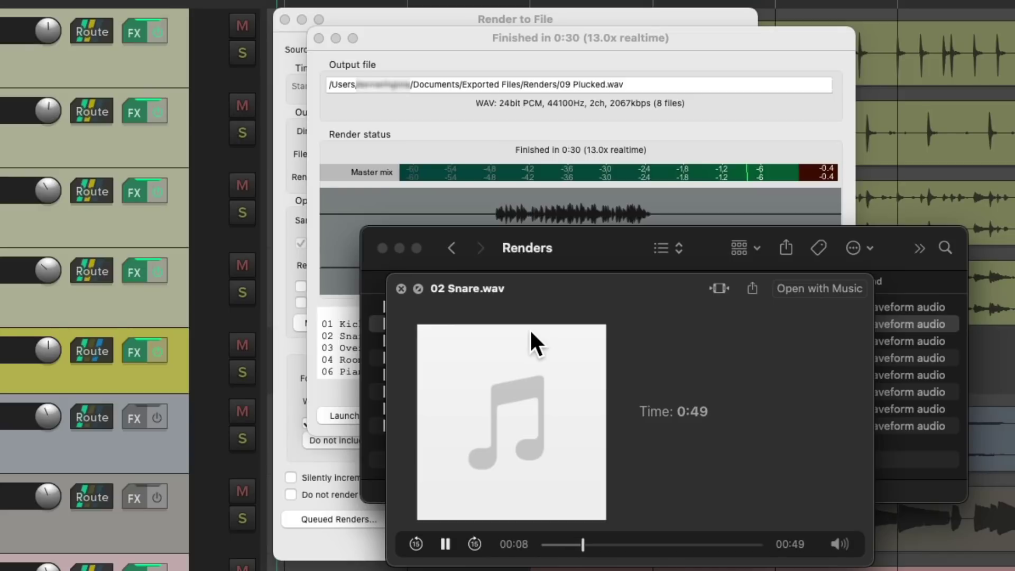
{"action": "key", "text": "space"}
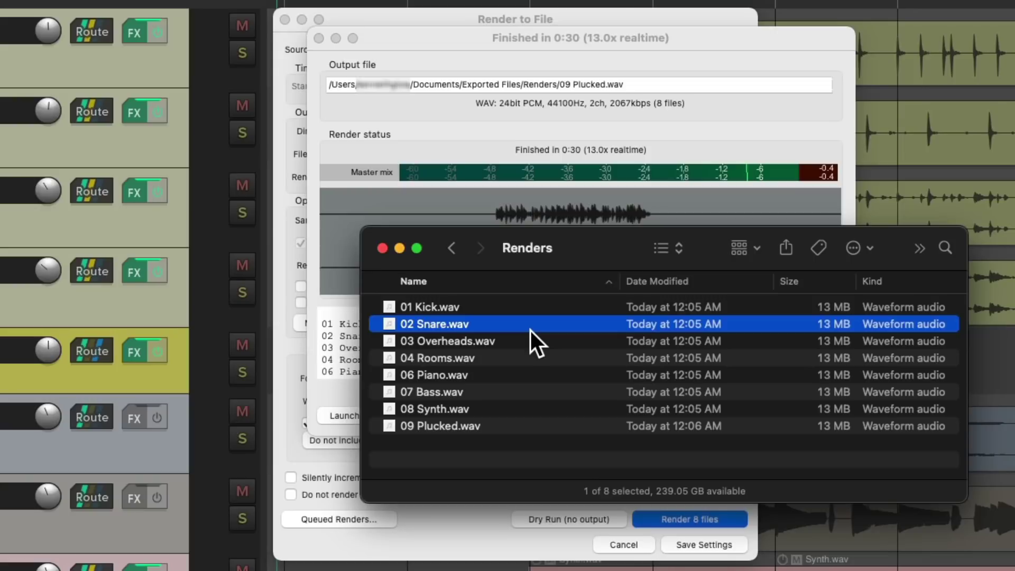
- Preview 08 Synth.wav, then 09 Plucked.wav from about 00:17
{"action": "left_click", "coordinate": [526, 409]}
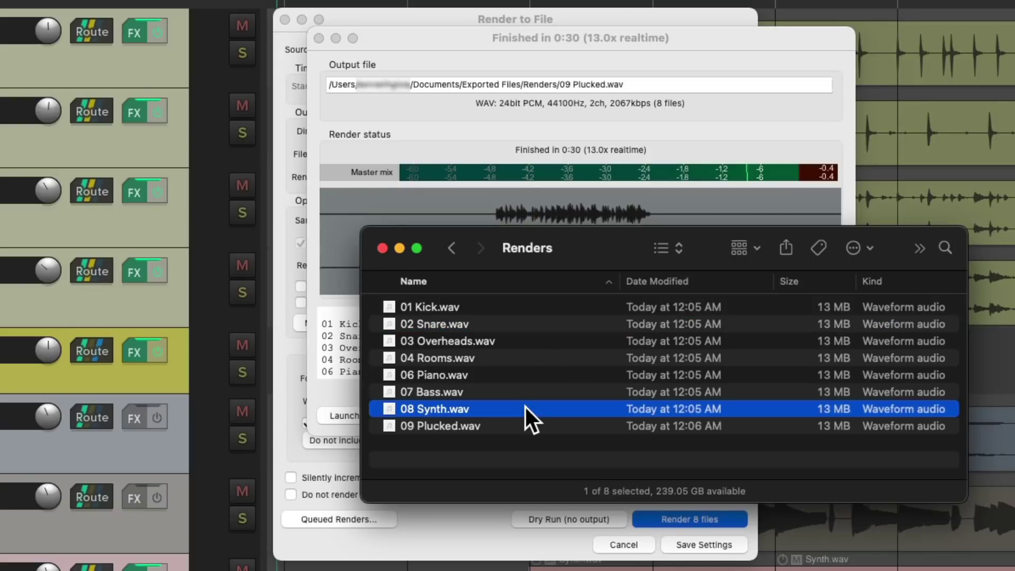
{"action": "key", "text": "space"}
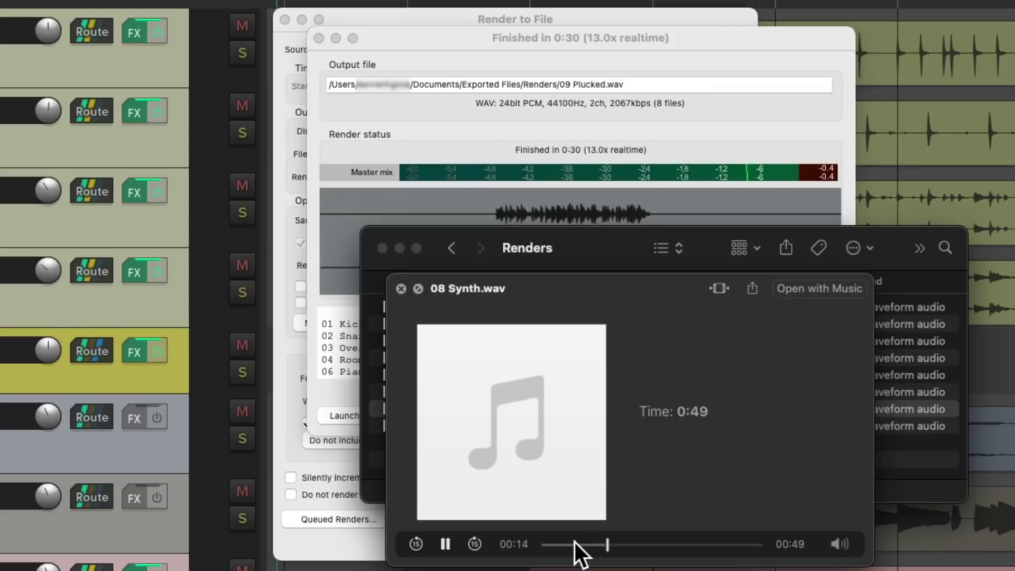
{"action": "key", "text": "space"}
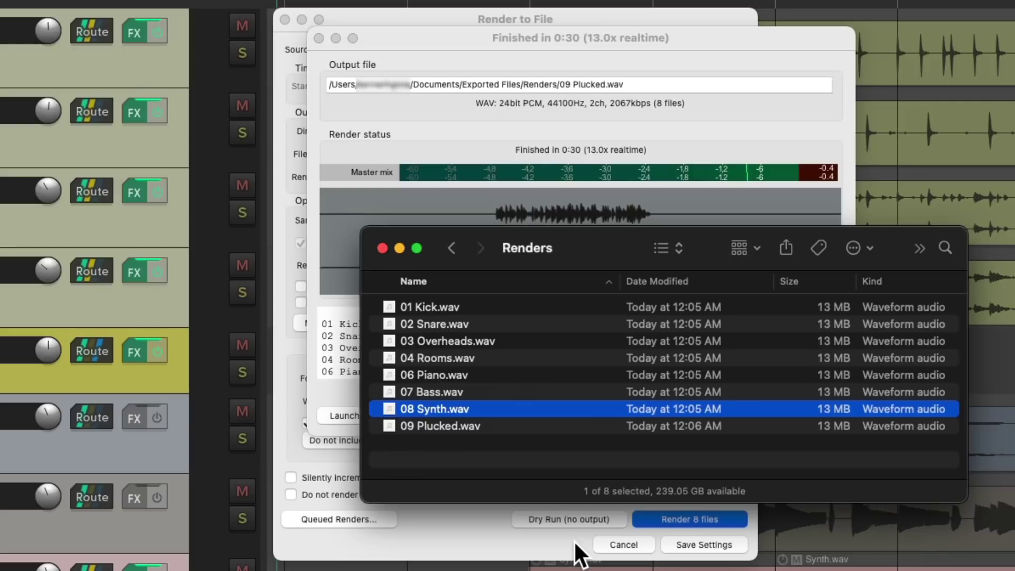
{"action": "left_click", "coordinate": [536, 427]}
{"action": "key", "text": "space"}
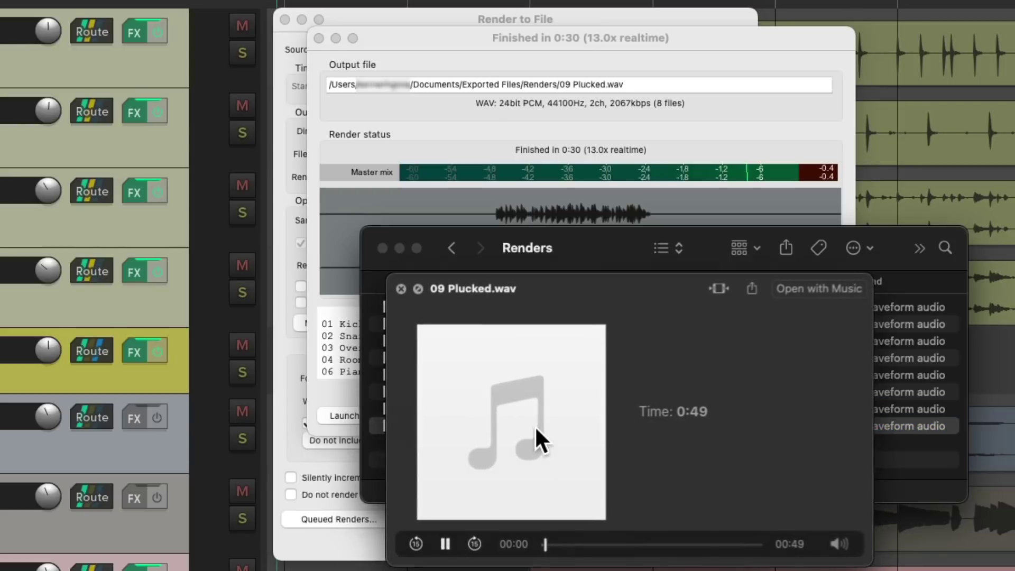
{"action": "left_click", "coordinate": [595, 544]}
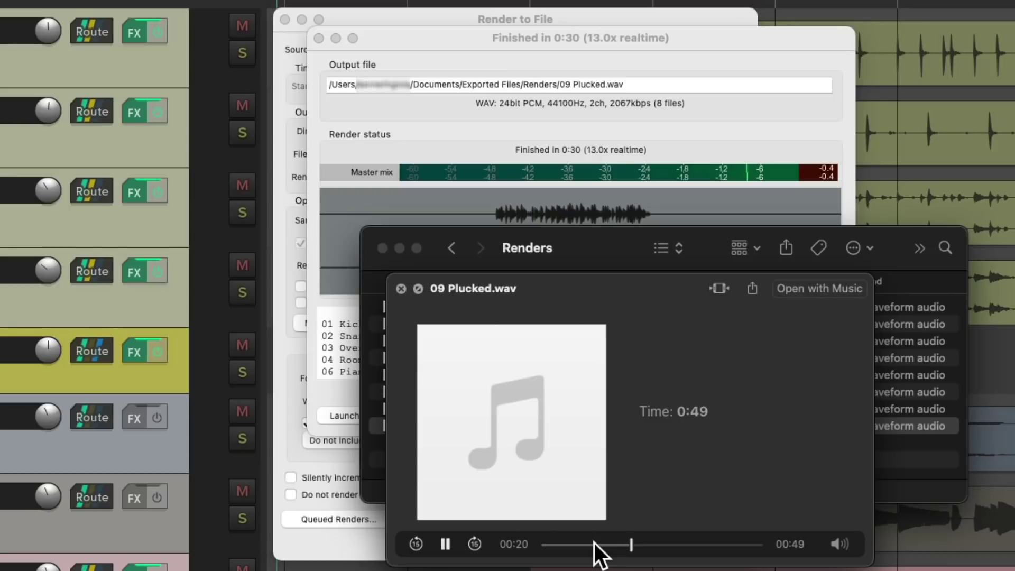
{"action": "key", "text": "space"}
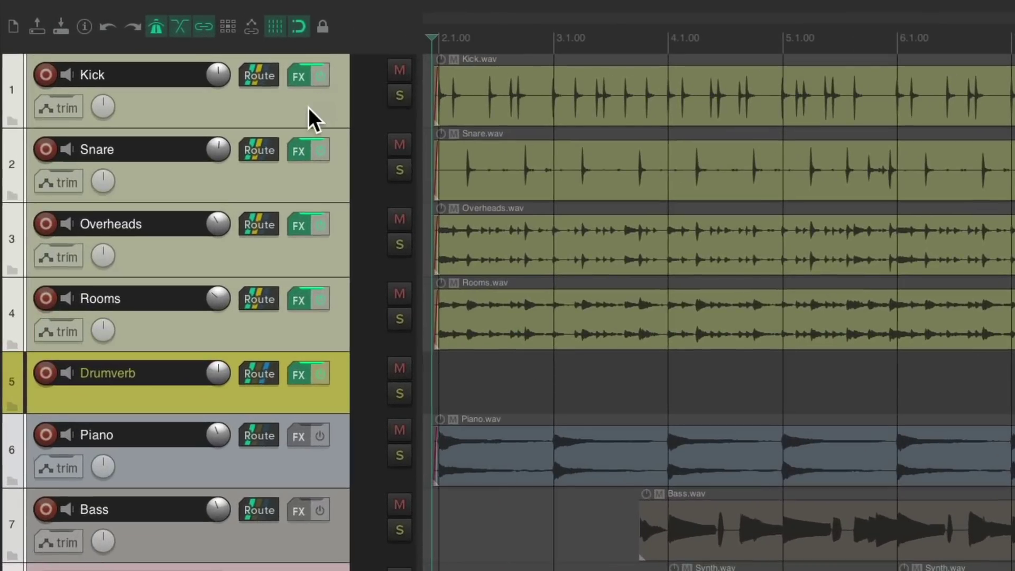
- Add a new track above Kick at the top and name it Drums
{"action": "left_click", "coordinate": [205, 72]}
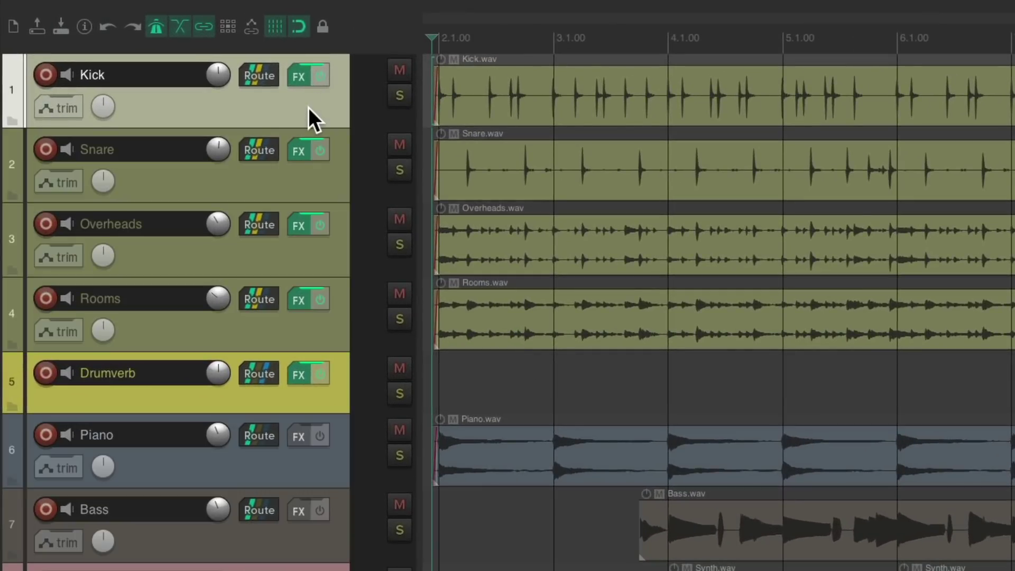
{"action": "key", "text": "super+t"}
{"action": "left_click_drag", "start_coordinate": [255, 171], "coordinate": [254, 68]}
{"action": "double_click", "coordinate": [127, 76]}
{"action": "type", "text": "Drums"}
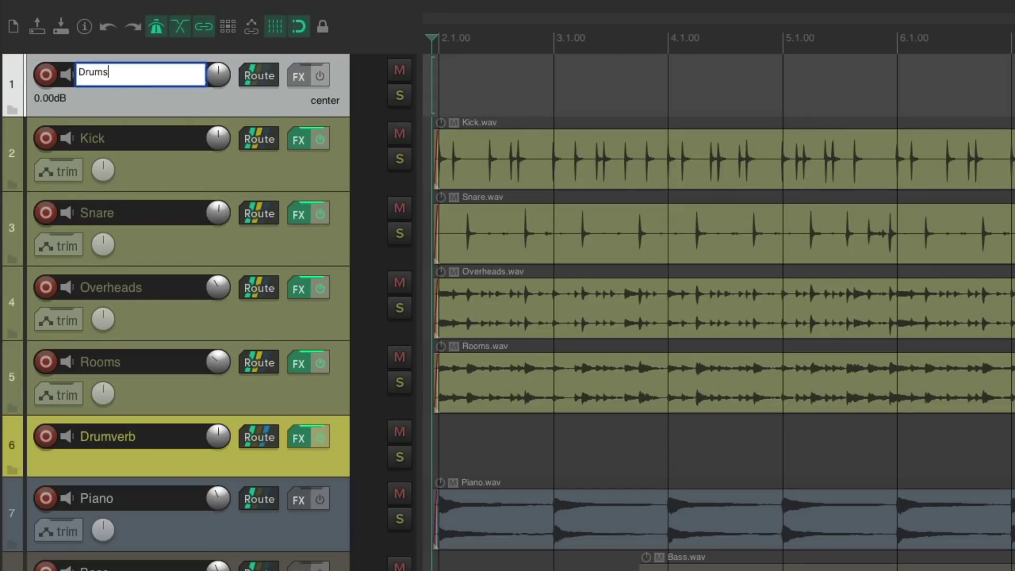
{"action": "key", "text": "Return"}
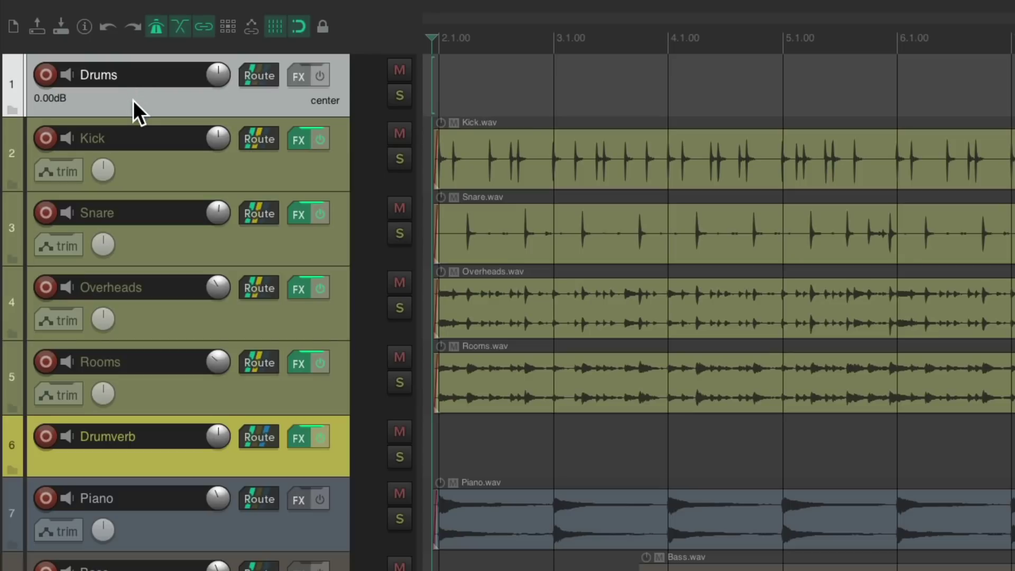
- Make Drums a folder ending at Rooms, then play it soloed and unsolo it
{"action": "left_click", "coordinate": [11, 109]}
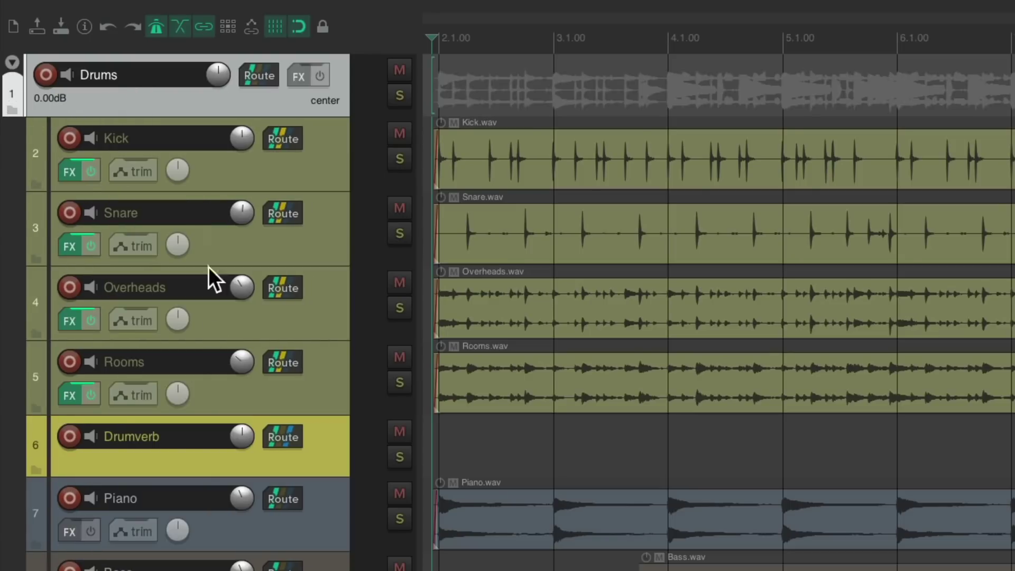
{"action": "left_click", "coordinate": [31, 404]}
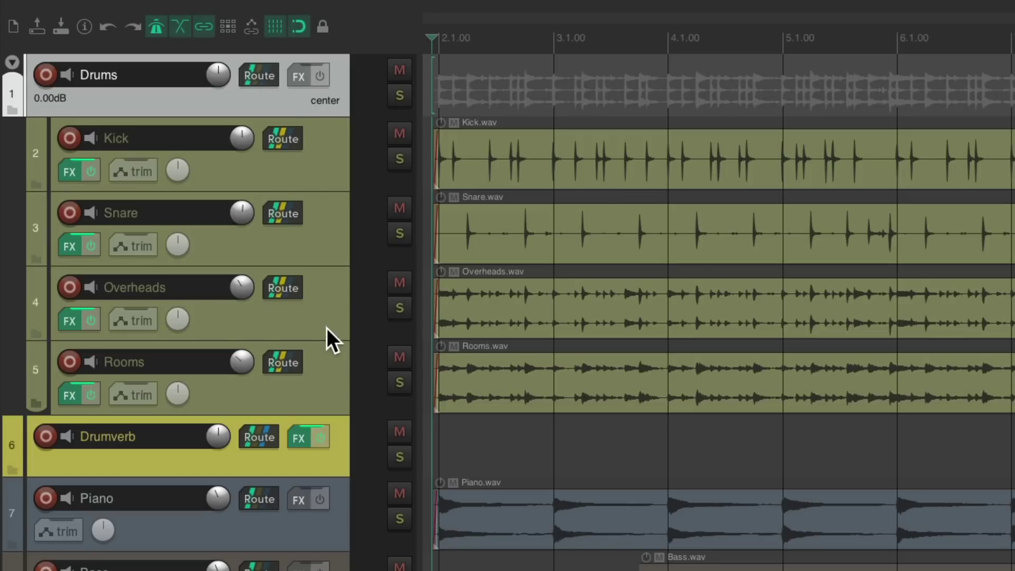
{"action": "left_click", "coordinate": [402, 96]}
{"action": "key", "text": "space"}
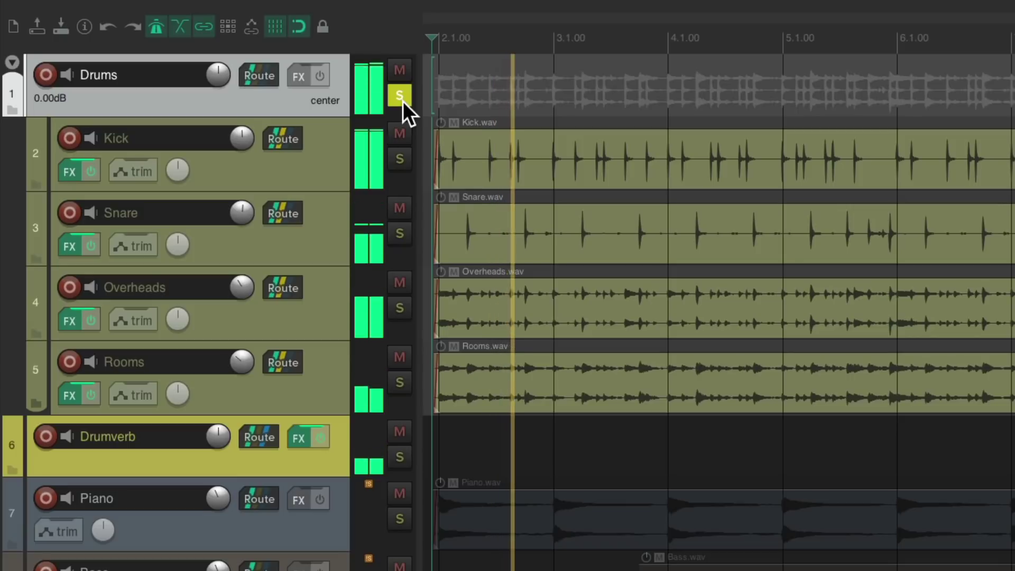
{"action": "key", "text": "space"}
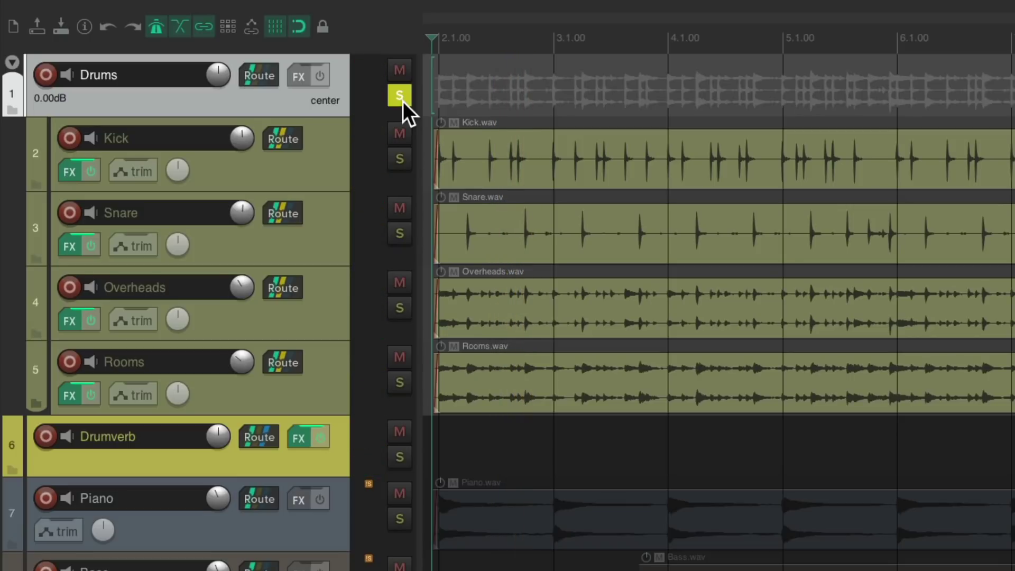
{"action": "left_click", "coordinate": [403, 100]}
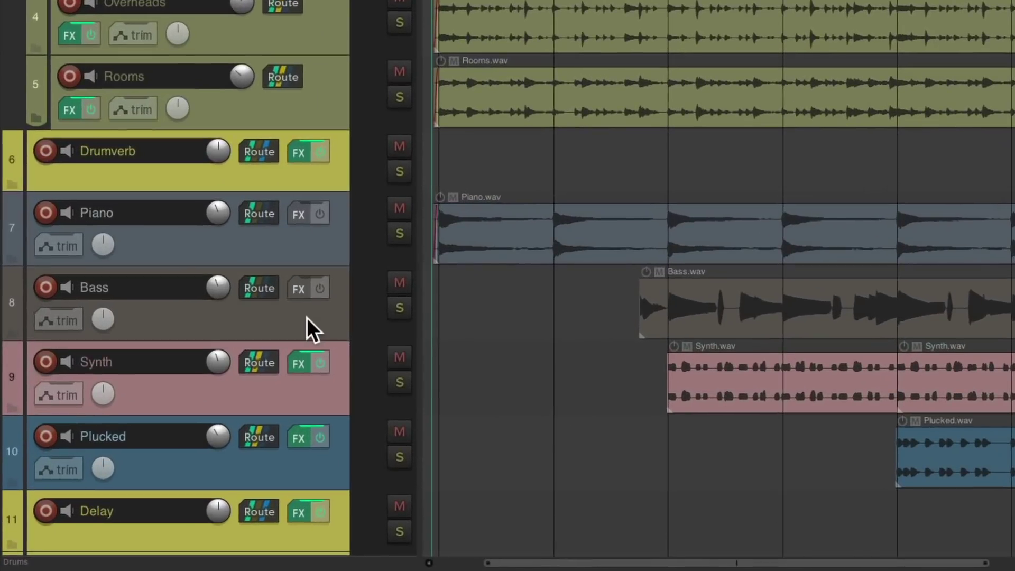
- Insert a new track below Bass named Synths
{"action": "left_click", "coordinate": [205, 402]}
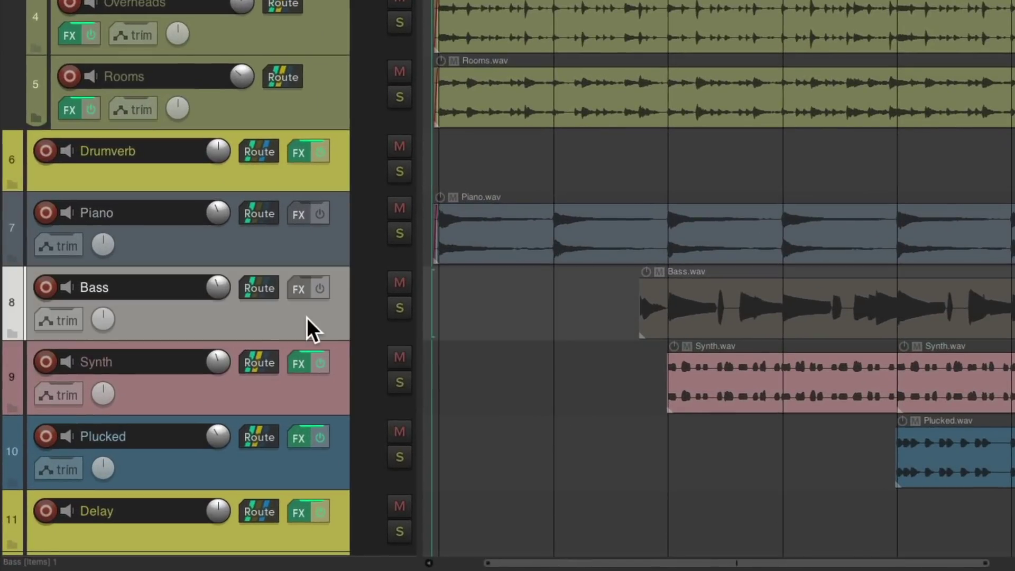
{"action": "key", "text": "ctrl+t"}
{"action": "double_click", "coordinate": [163, 362]}
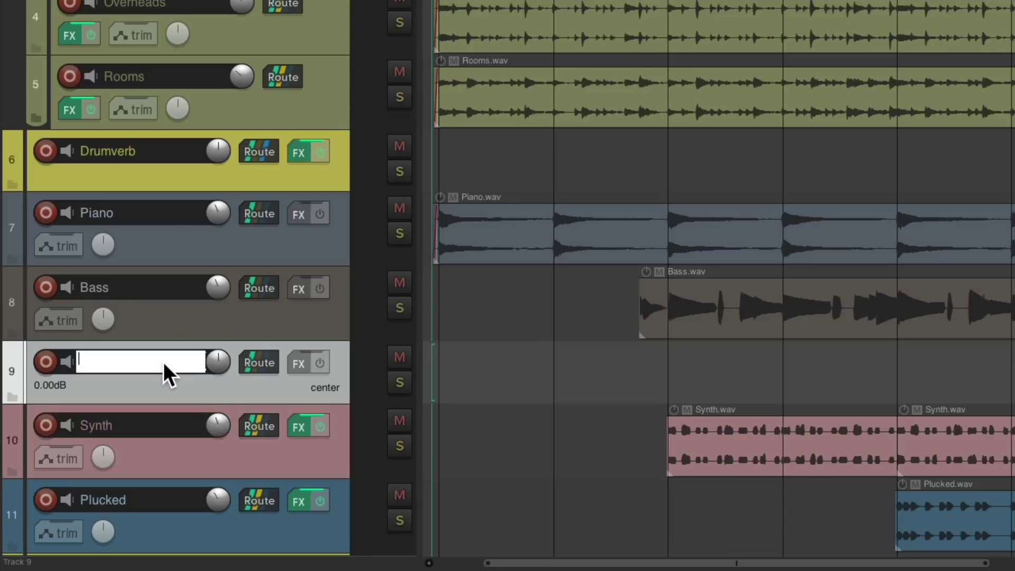
{"action": "type", "text": "Synths"}
{"action": "key", "text": "Return"}
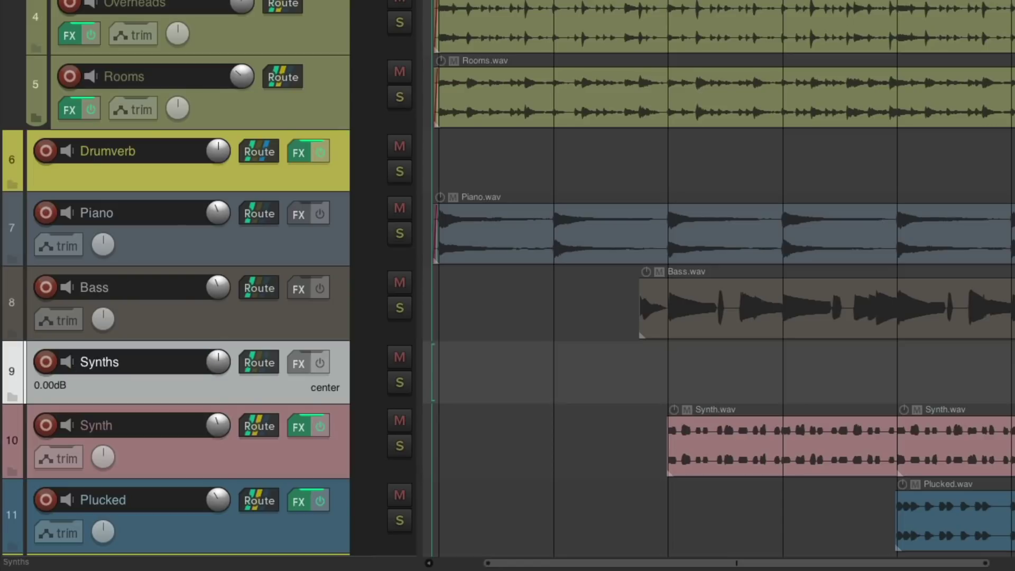
- Make Synths a folder ending at Plucked, then play it soloed and unsolo it
{"action": "scroll", "coordinate": [571, 385], "scroll_direction": "down", "scroll_amount": 5}
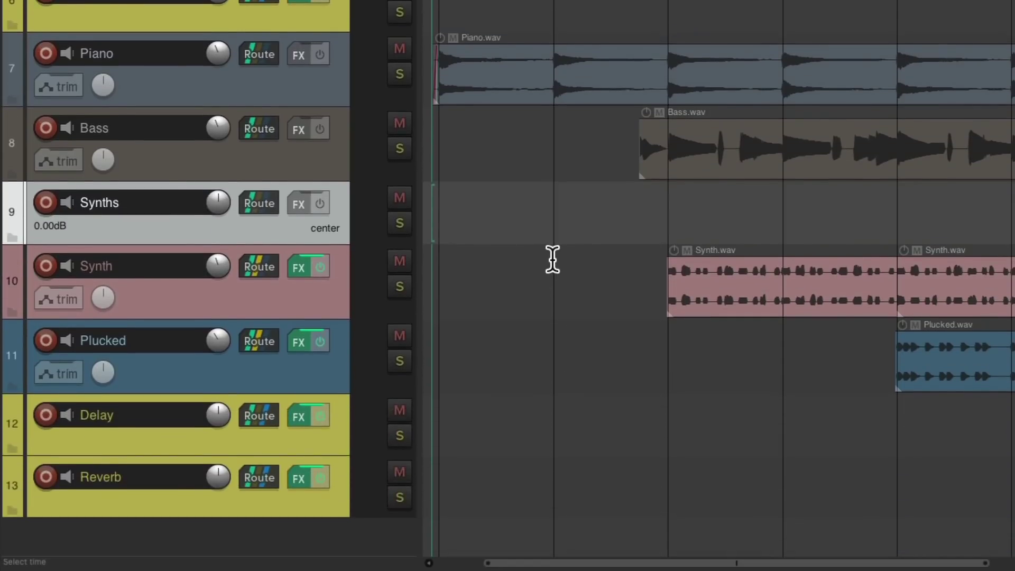
{"action": "left_click", "coordinate": [12, 237]}
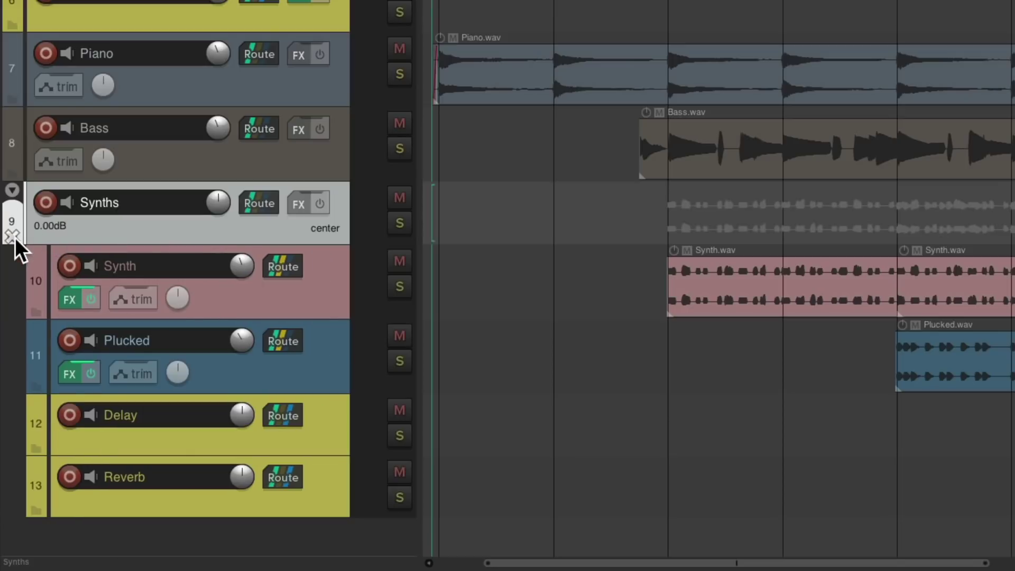
{"action": "left_click", "coordinate": [38, 388]}
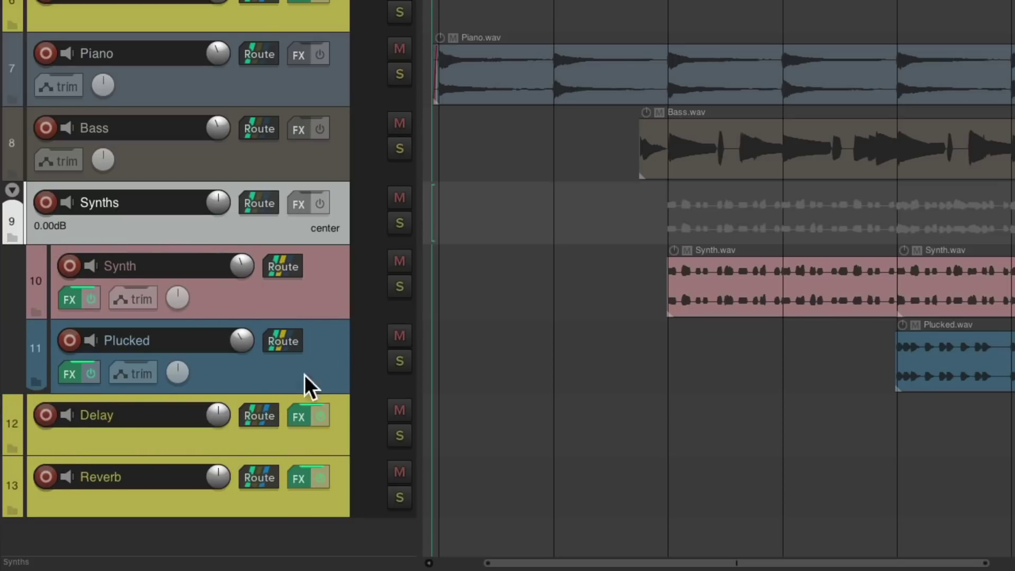
{"action": "left_click", "coordinate": [659, 278]}
{"action": "left_click", "coordinate": [402, 231]}
{"action": "key", "text": "space"}
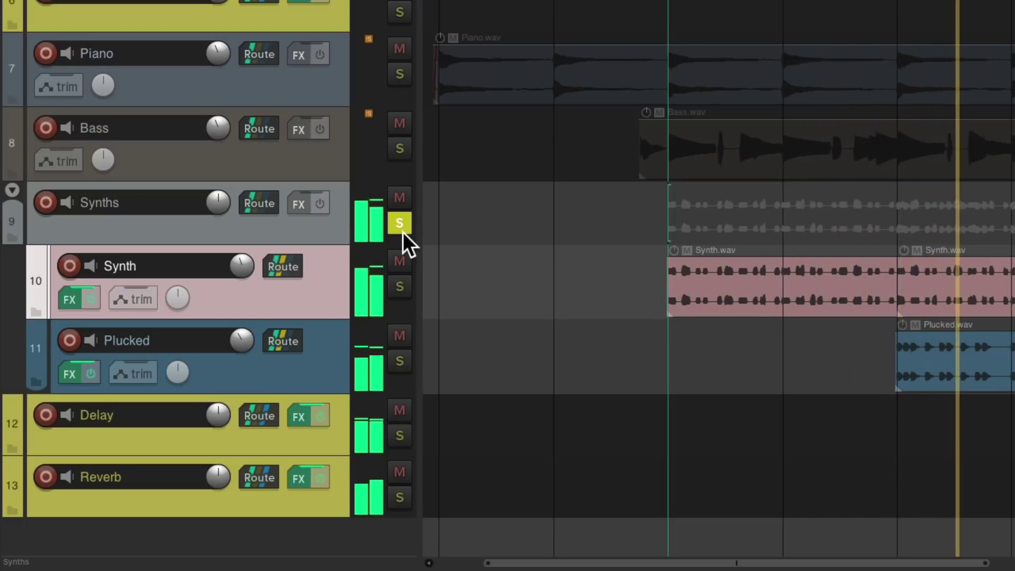
{"action": "key", "text": "space"}
{"action": "left_click", "coordinate": [400, 223]}
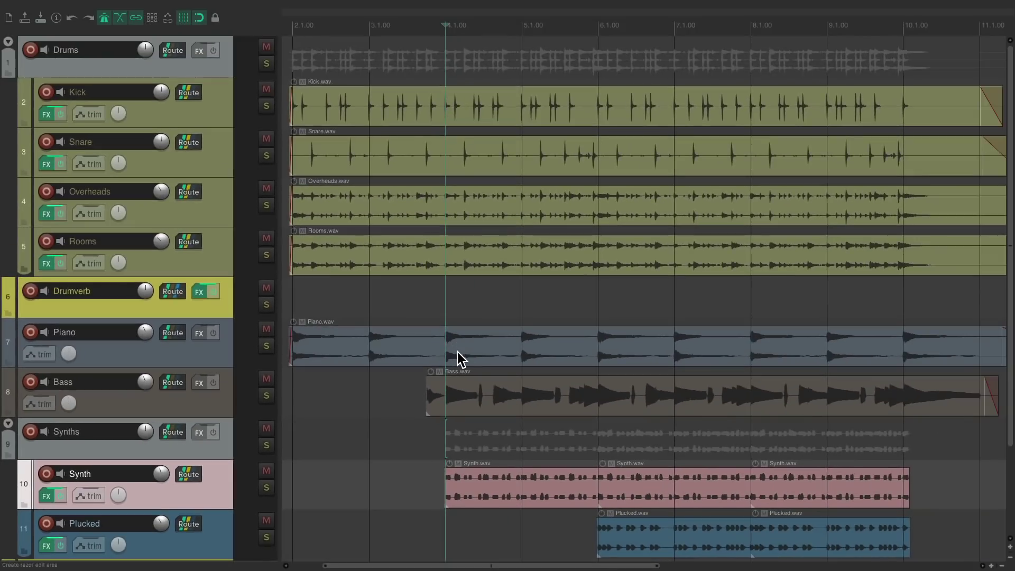
- Select Drums, Piano, Bass and Synths, render the 4 files, and reveal them in Finder
{"action": "left_click", "coordinate": [223, 60]}
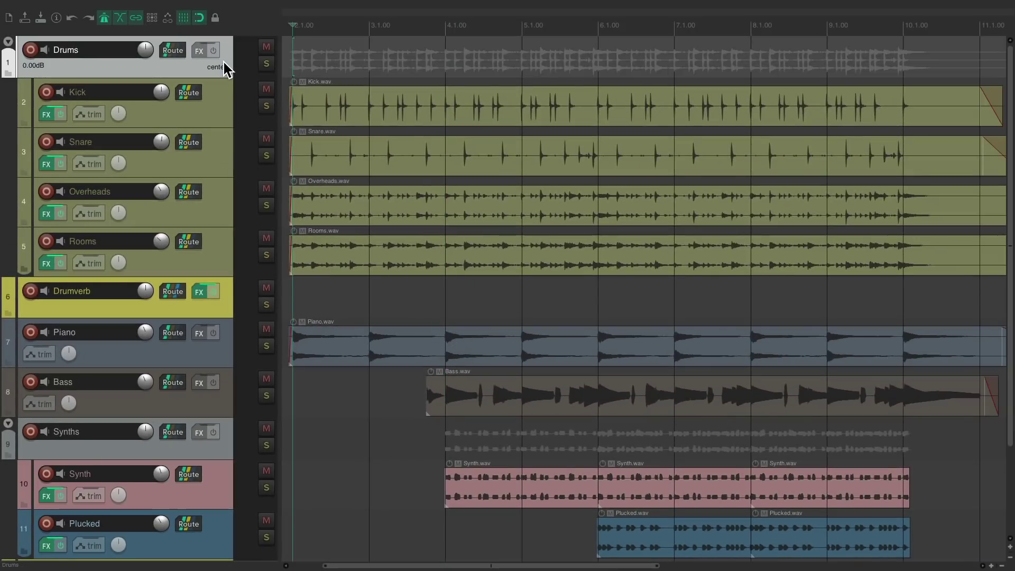
{"action": "left_click", "coordinate": [224, 349]}
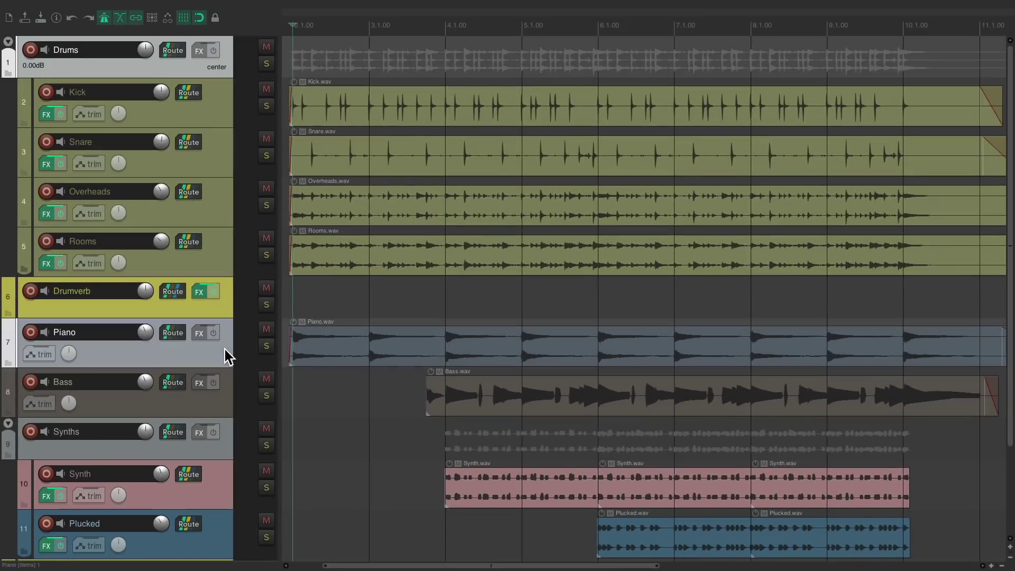
{"action": "left_click", "coordinate": [220, 408], "text": "ctrl"}
{"action": "left_click", "coordinate": [222, 438], "text": "ctrl"}
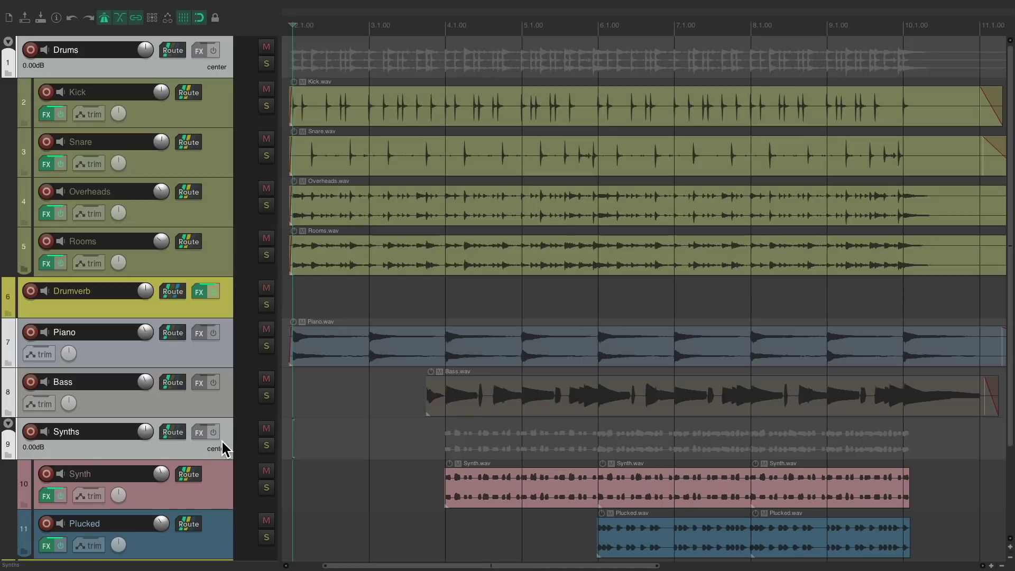
{"action": "key", "text": "super+alt+r"}
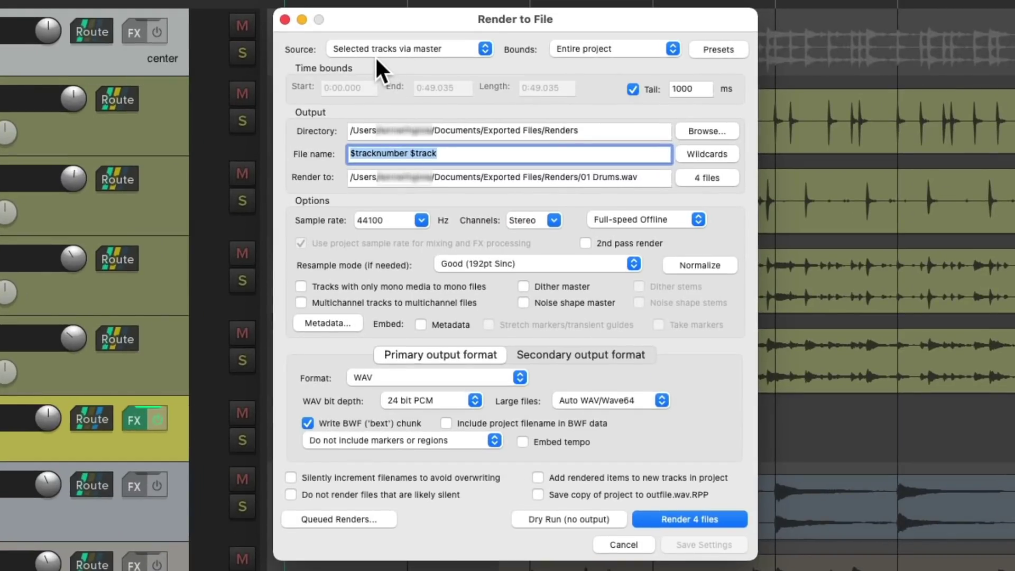
{"action": "left_click", "coordinate": [732, 514]}
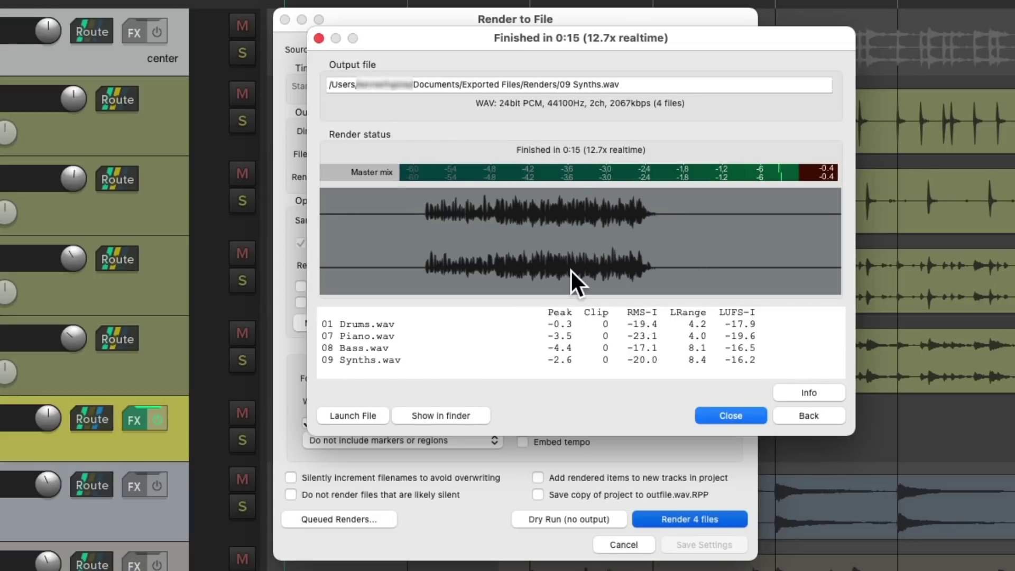
{"action": "left_click", "coordinate": [466, 416]}
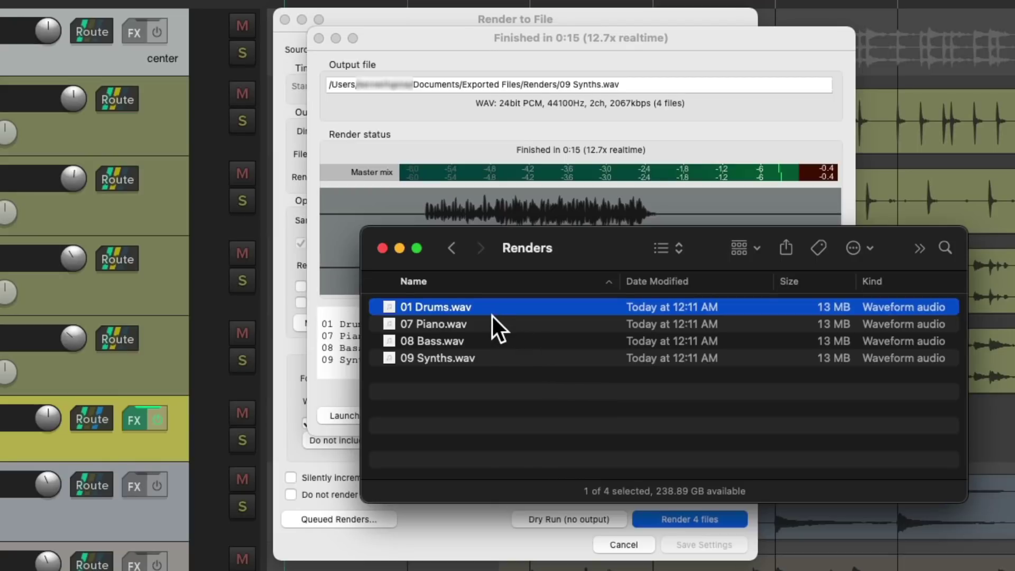
- Preview 01 Drums.wav, then 09 Synths.wav, skipping ahead in the Synths preview
{"action": "key", "text": "space"}
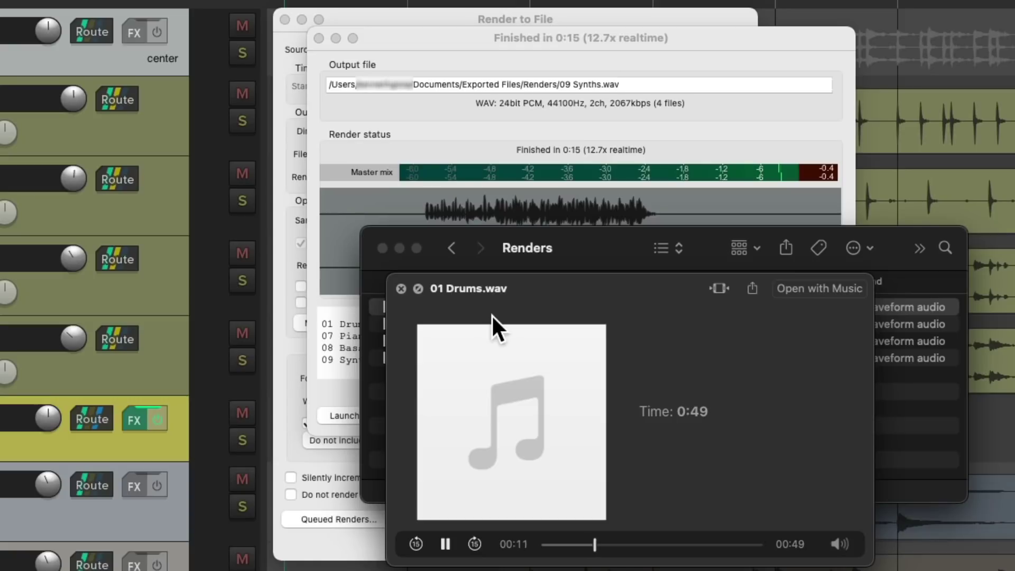
{"action": "key", "text": "space"}
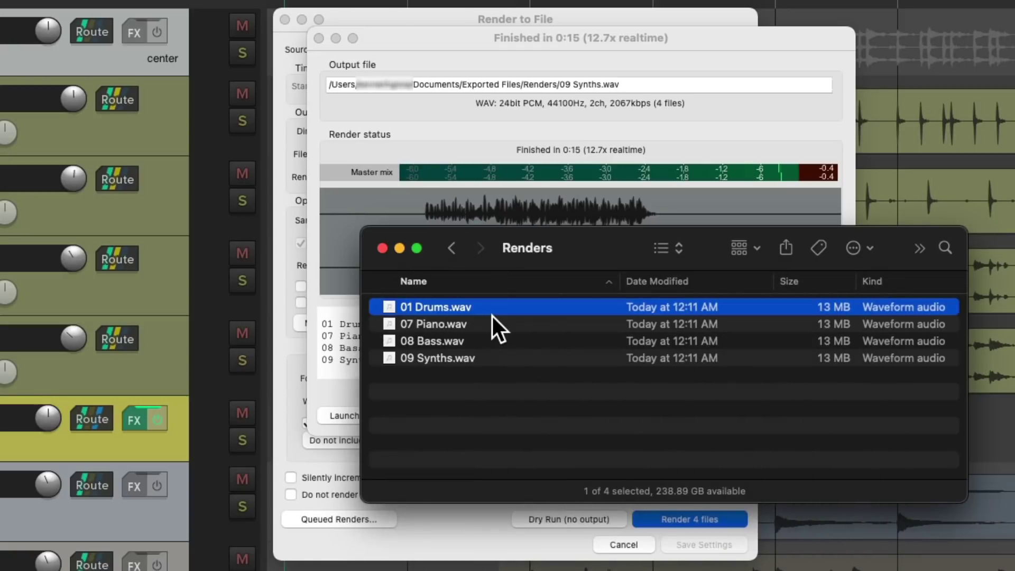
{"action": "left_click", "coordinate": [502, 359]}
{"action": "key", "text": "space"}
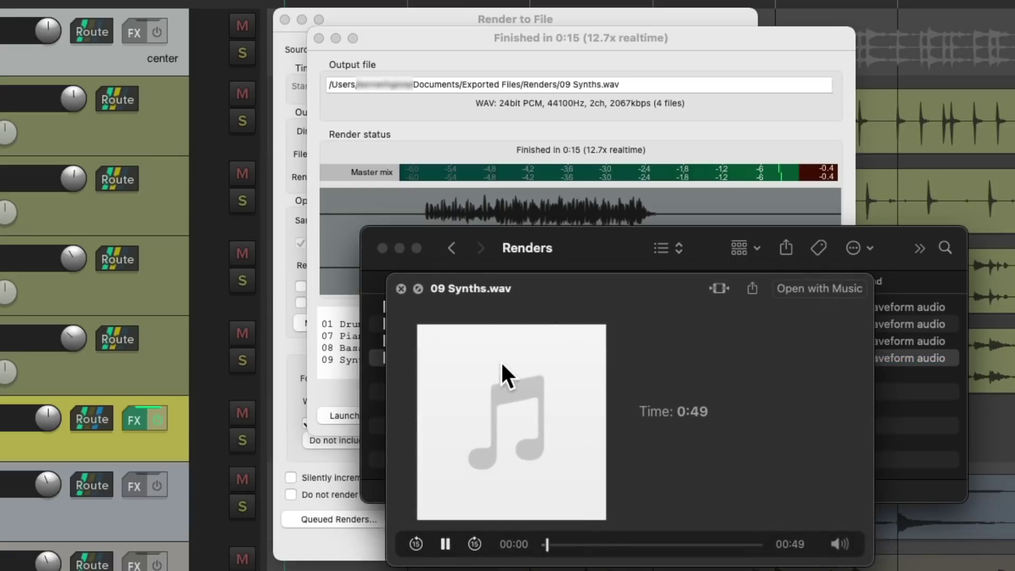
{"action": "left_click", "coordinate": [575, 544]}
- Close the Synths preview and play the four imported stems through the new project's mixer
{"action": "key", "text": "space"}
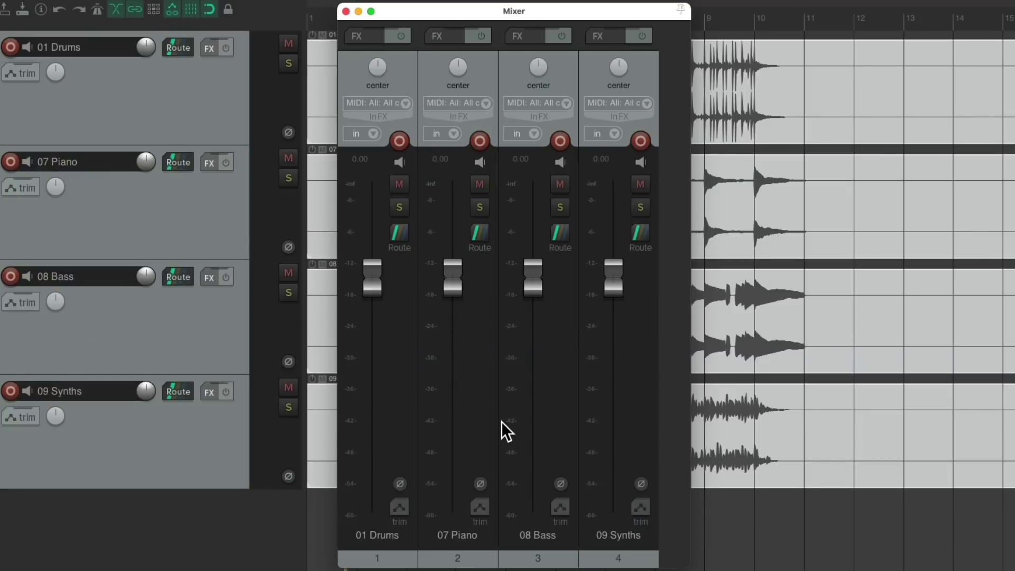
{"action": "key", "text": "space"}
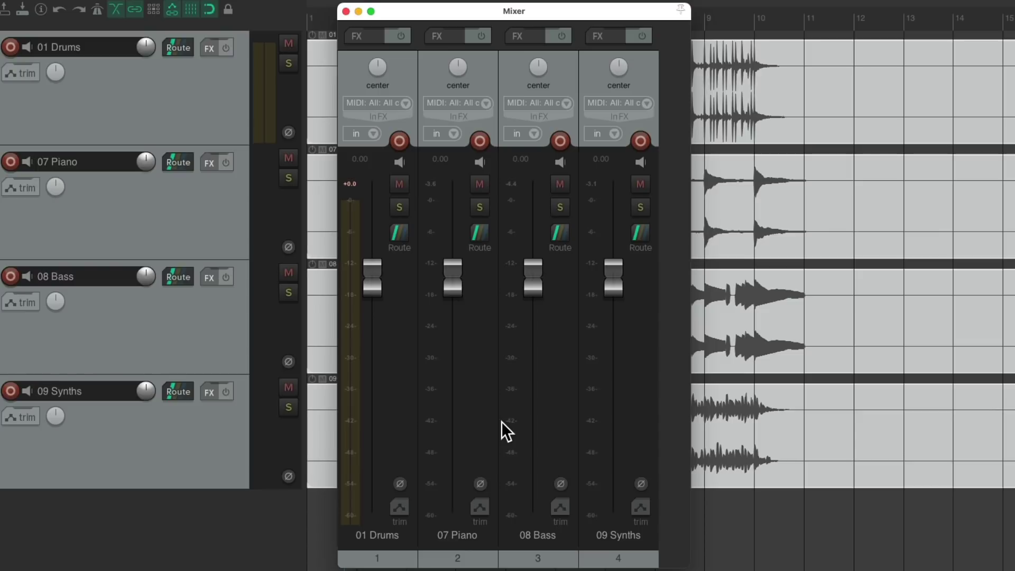
- Mute the 07 Piano channel and pull 08 Bass to -1.03 dB, 09 Synths to -0.38 dB
{"action": "left_click", "coordinate": [486, 186]}
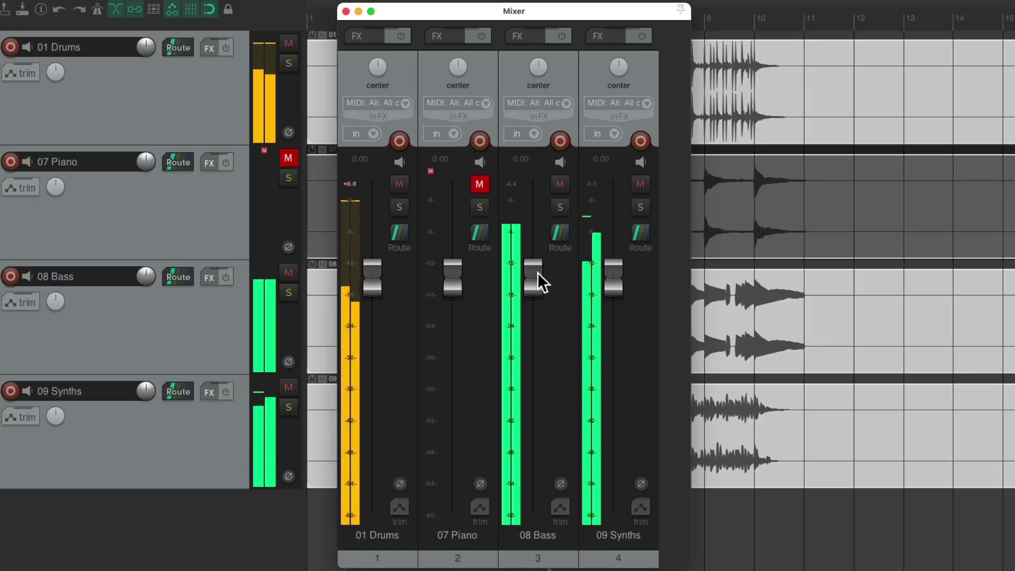
{"action": "left_click_drag", "start_coordinate": [537, 271], "coordinate": [534, 279]}
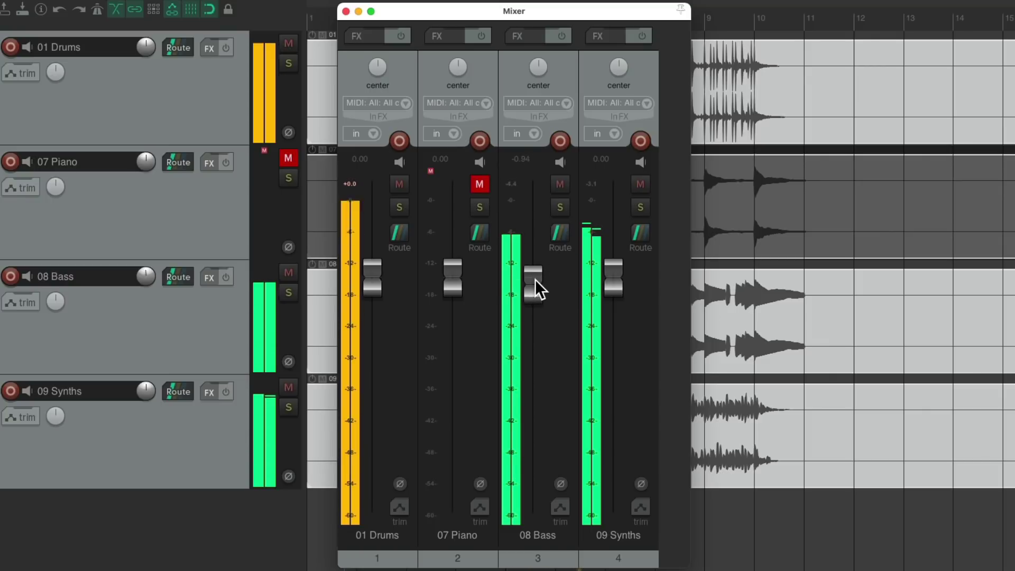
{"action": "left_click_drag", "start_coordinate": [613, 279], "coordinate": [612, 285]}
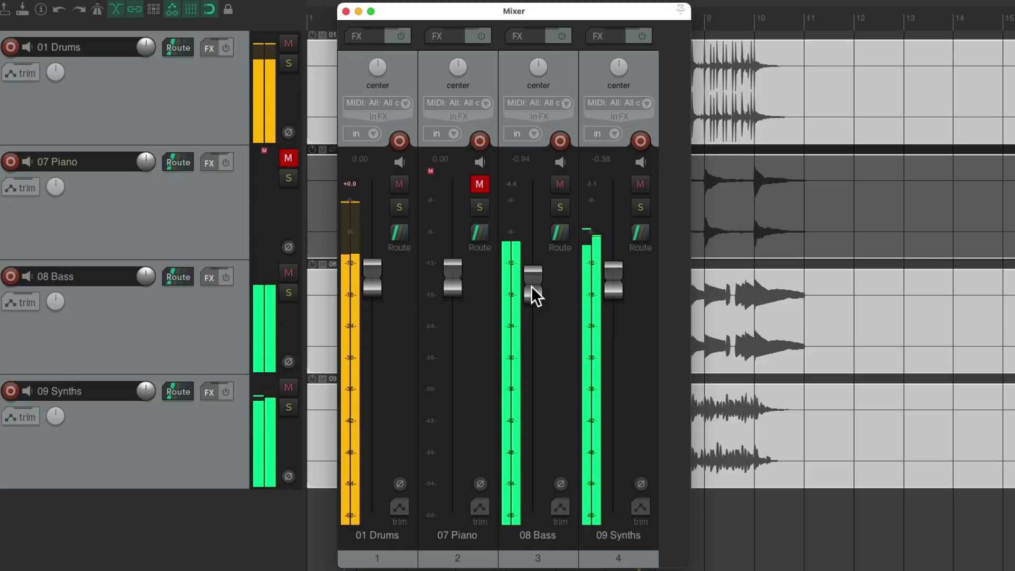
{"action": "left_click_drag", "start_coordinate": [531, 285], "coordinate": [541, 301]}
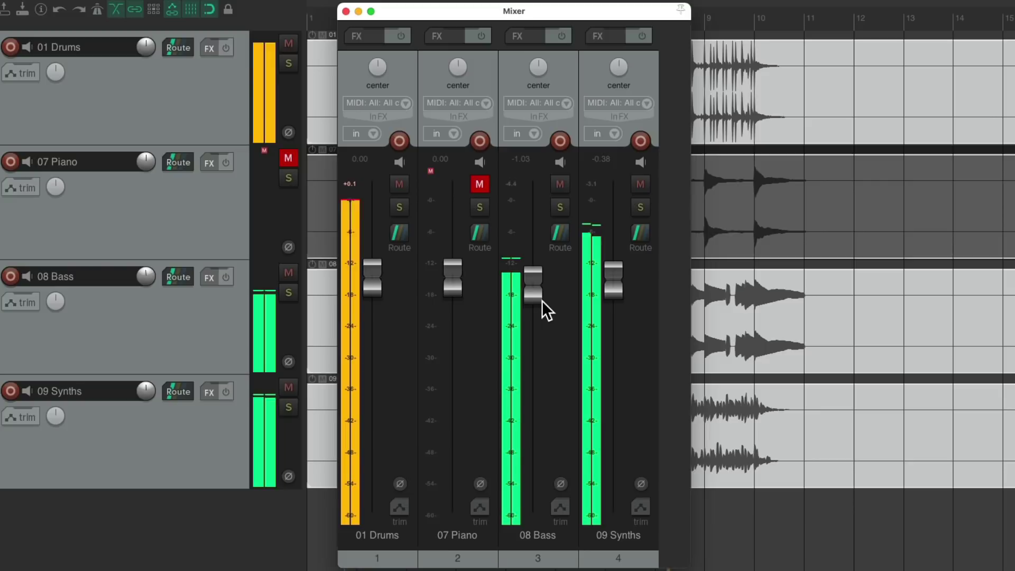